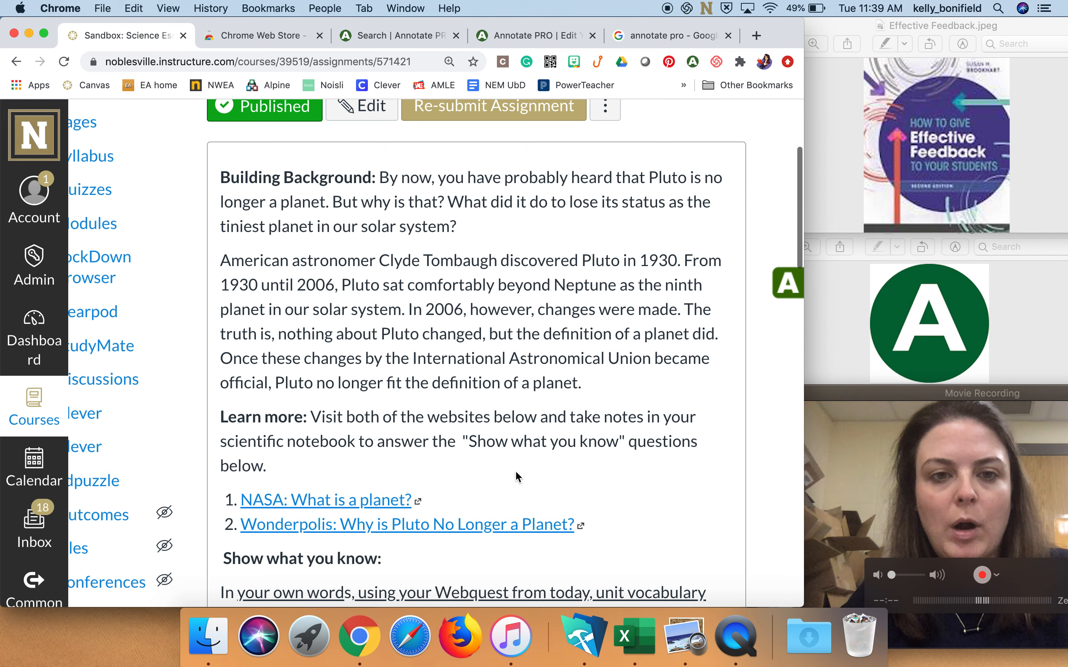
# Review the Pluto assignment's directions and rubric, and open its student submissions in SpeedGrader
pyautogui.scroll(-6, 534, 391)
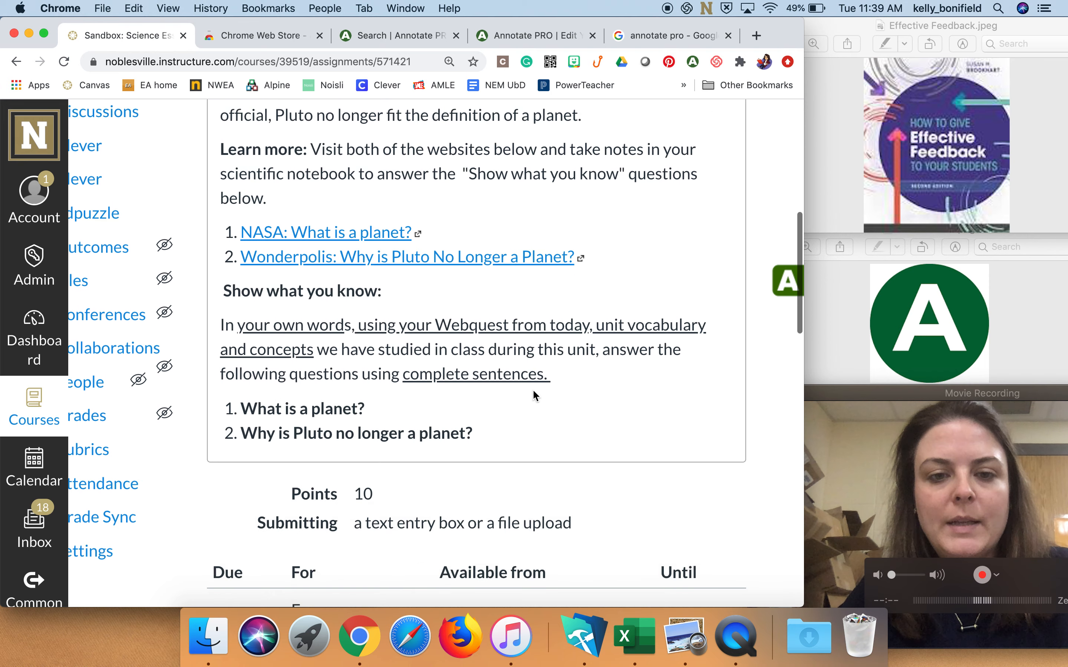
pyautogui.scroll(-12, 535, 395)
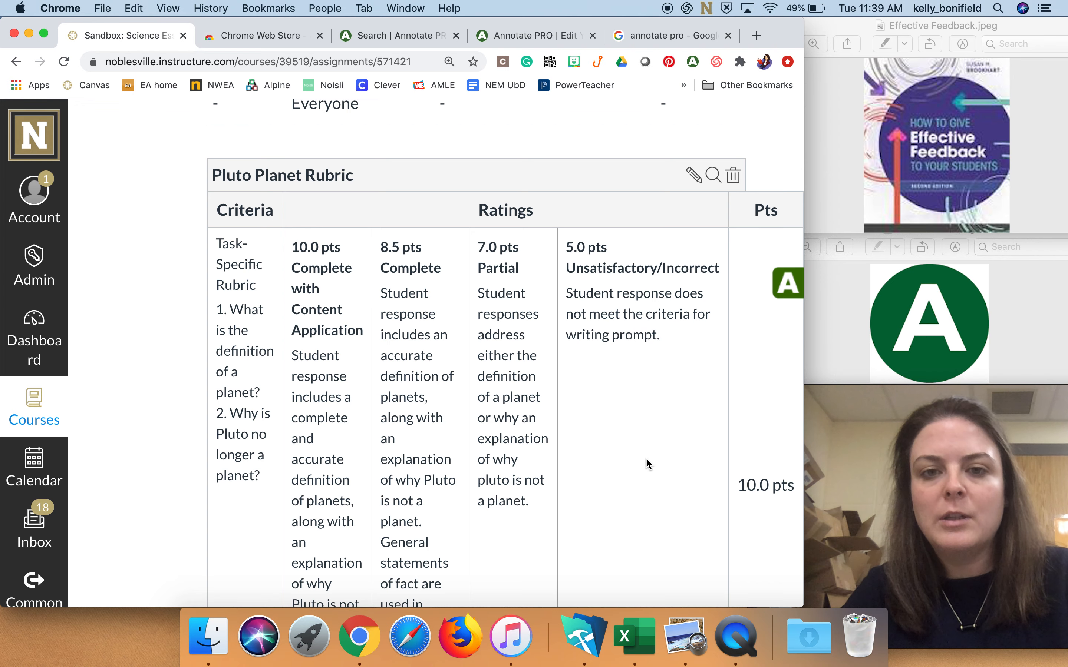
pyautogui.scroll(-10, 648, 443)
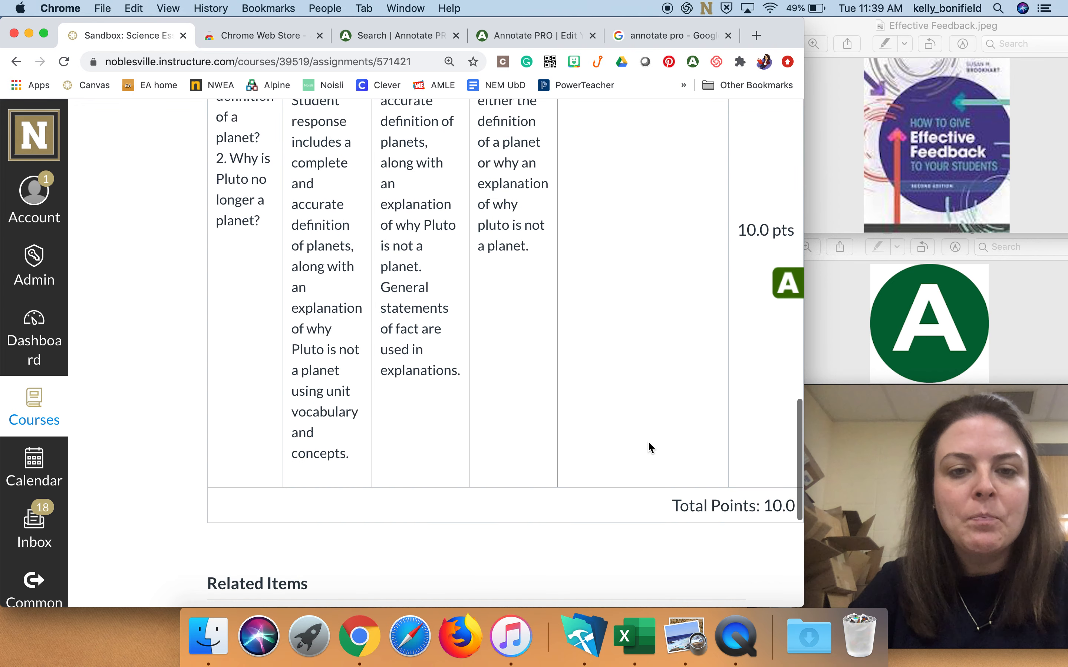
pyautogui.click(304, 402)
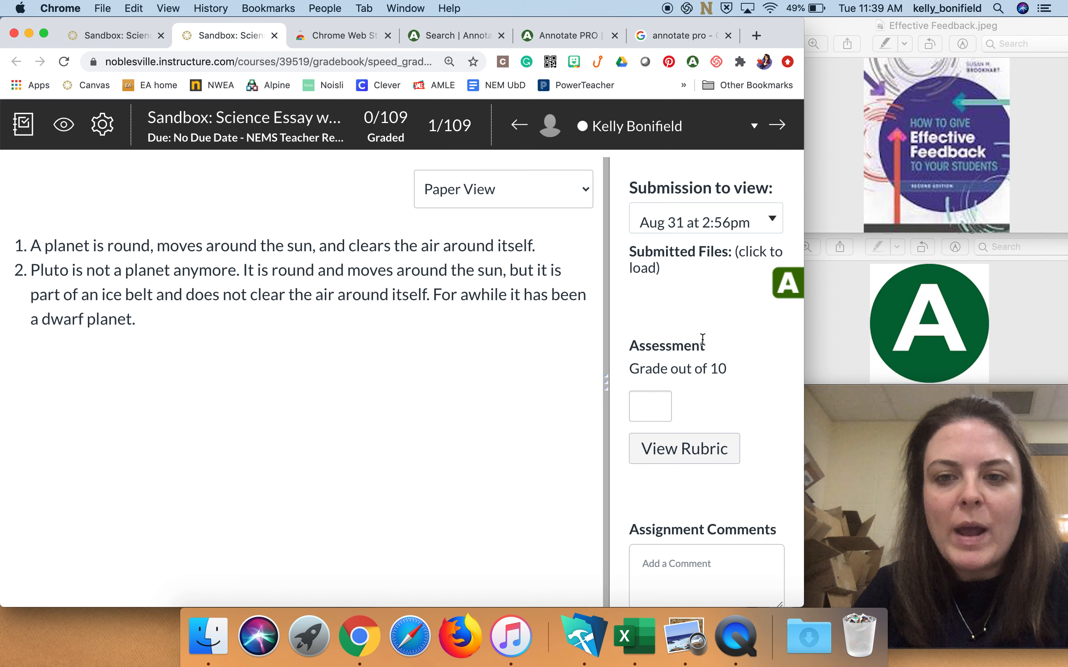
# Look over the Annotate PRO extension listing, its comment search page and the saved comments in the library editor
pyautogui.click(347, 35)
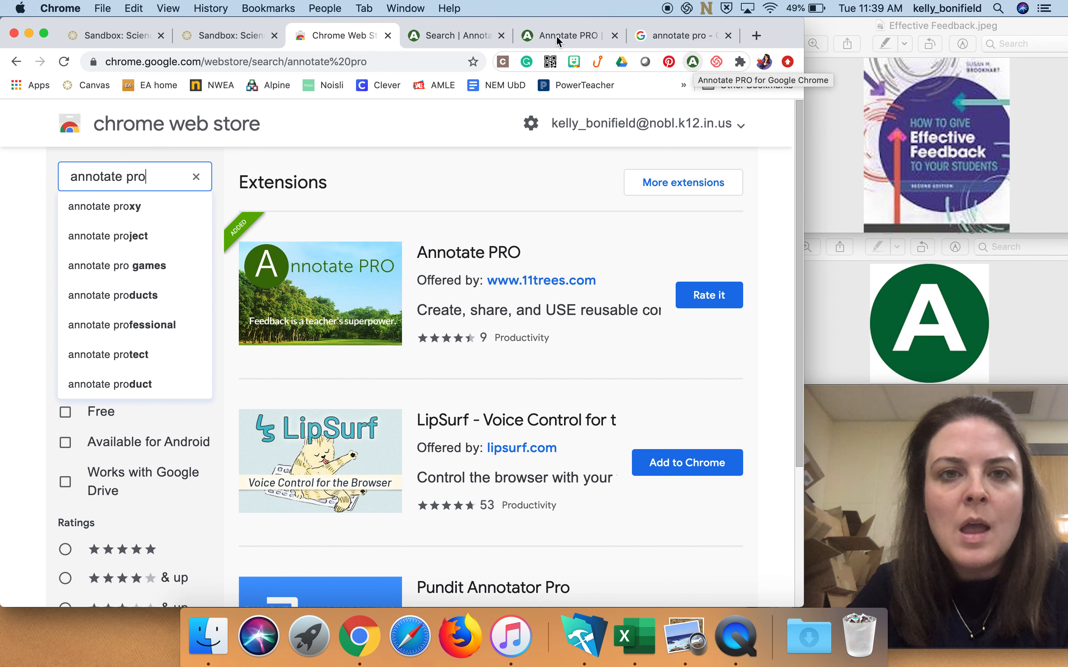
pyautogui.click(447, 34)
pyautogui.click(483, 452)
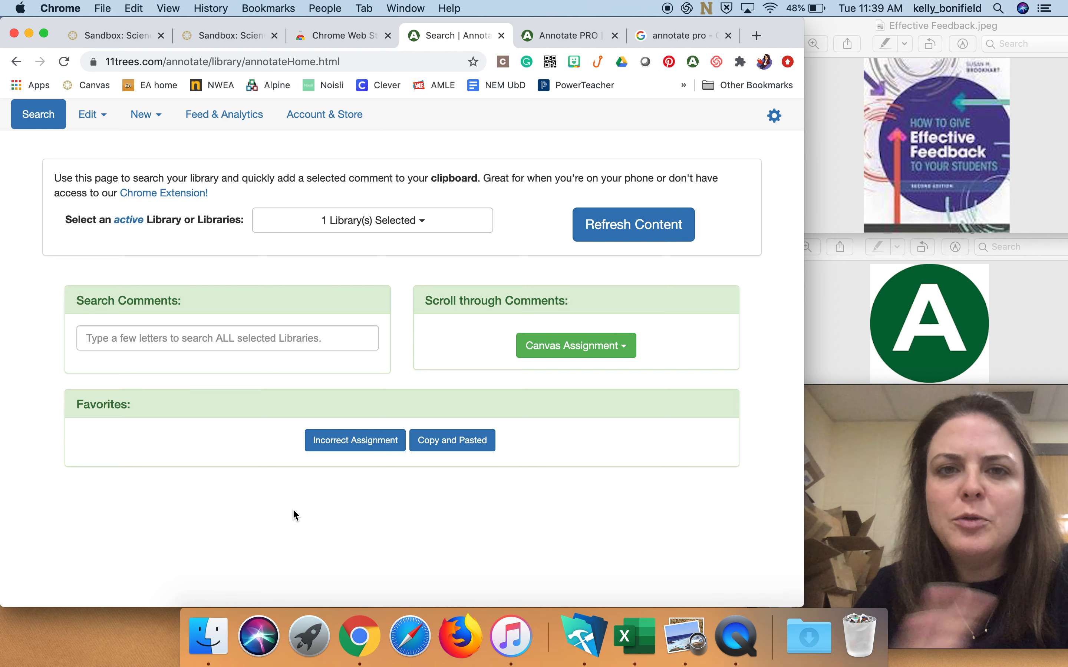
pyautogui.click(564, 34)
pyautogui.scroll(5, 598, 395)
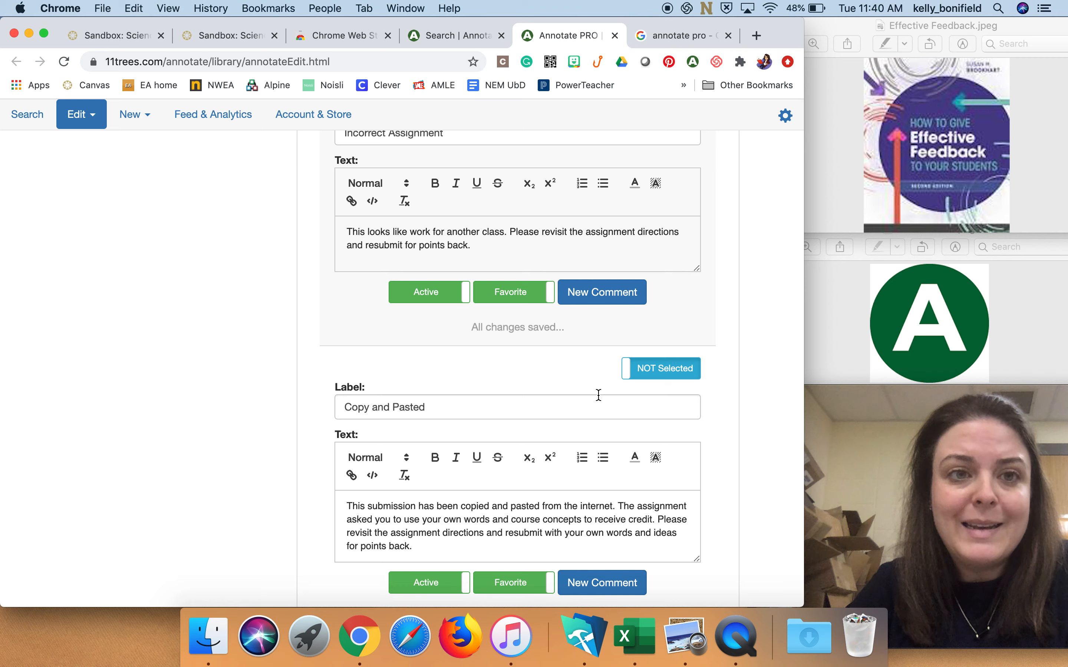
# Return to the SpeedGrader submission and widen the grading pane to more than half of the page
pyautogui.click(234, 42)
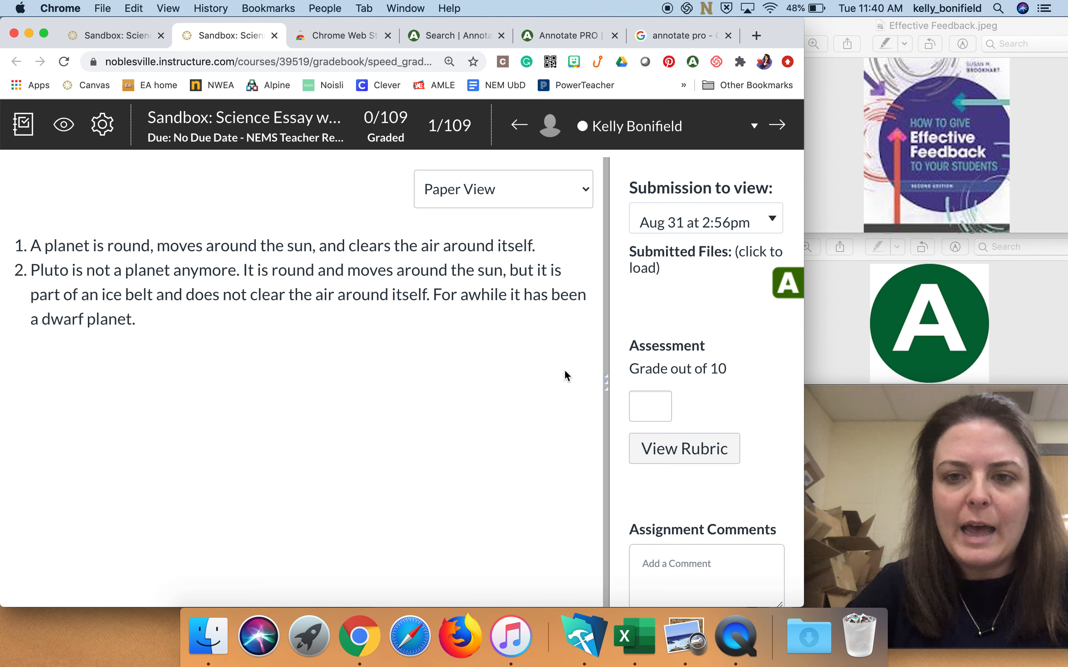
pyautogui.moveTo(606, 396); pyautogui.dragTo(516, 391)
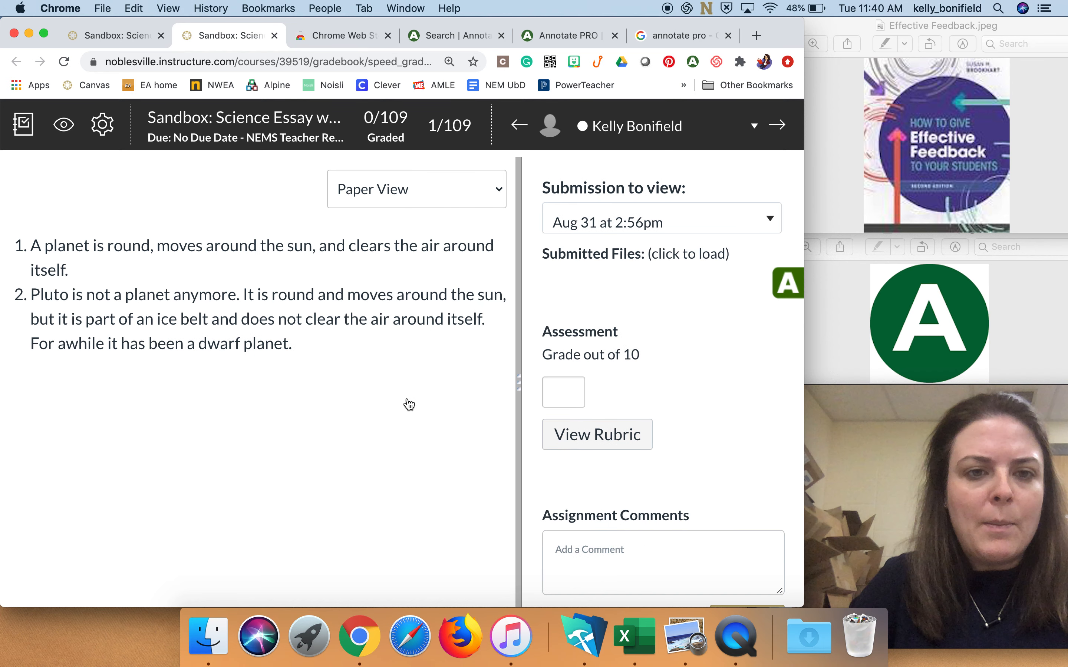
pyautogui.moveTo(373, 398); pyautogui.dragTo(370, 404)
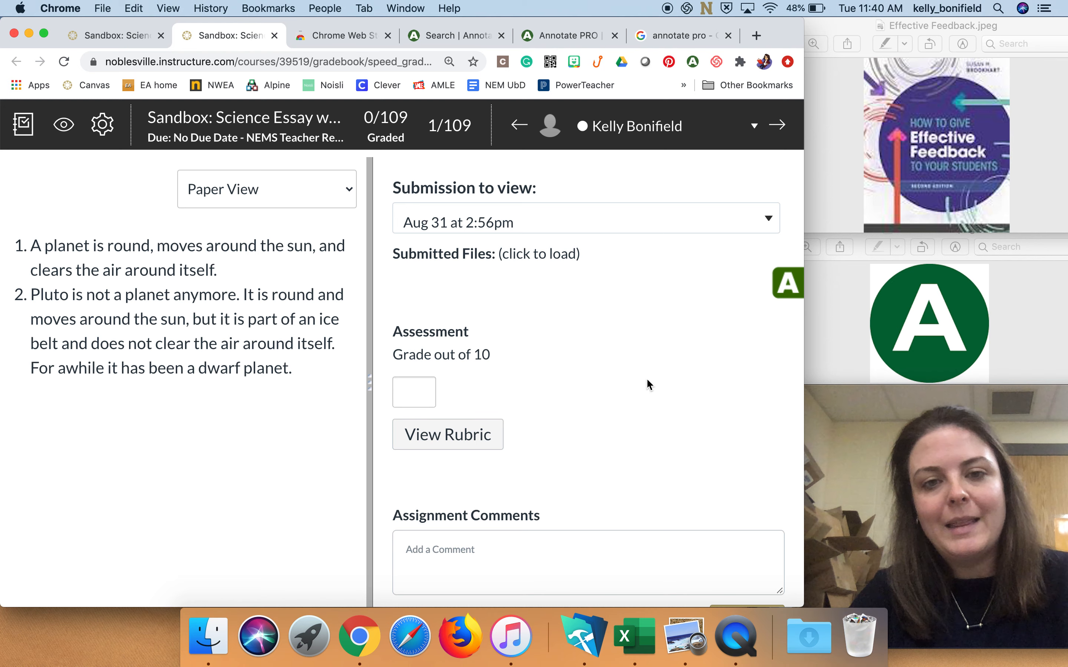
# Open the Pluto Planet Rubric for this submission and rate it 8.5 pts Complete
pyautogui.scroll(-3, 634, 404)
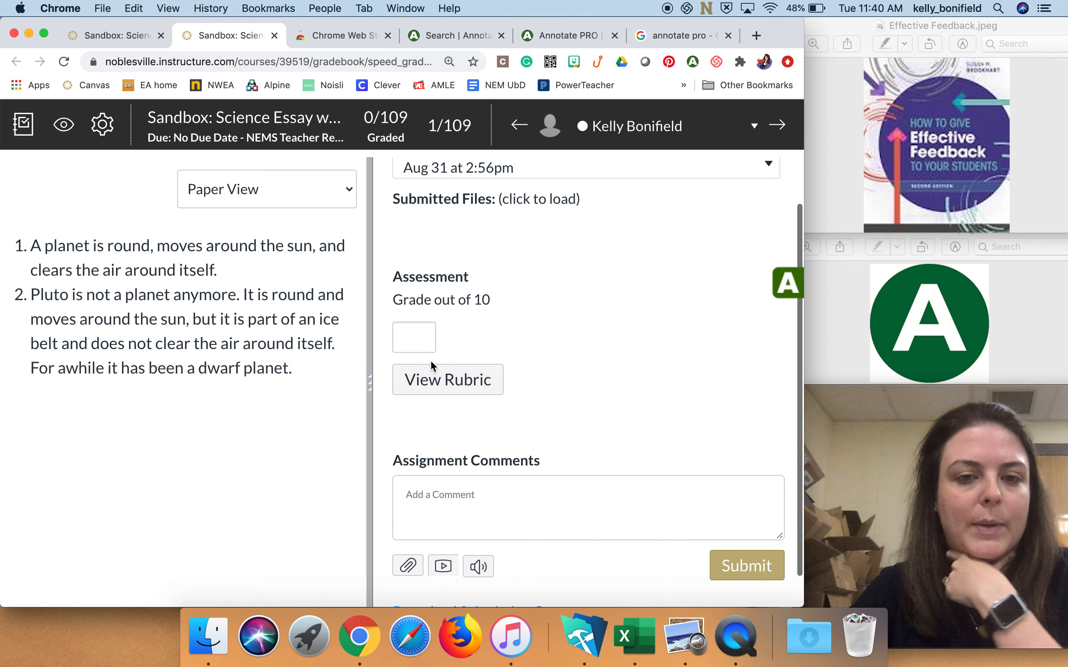
pyautogui.click(446, 383)
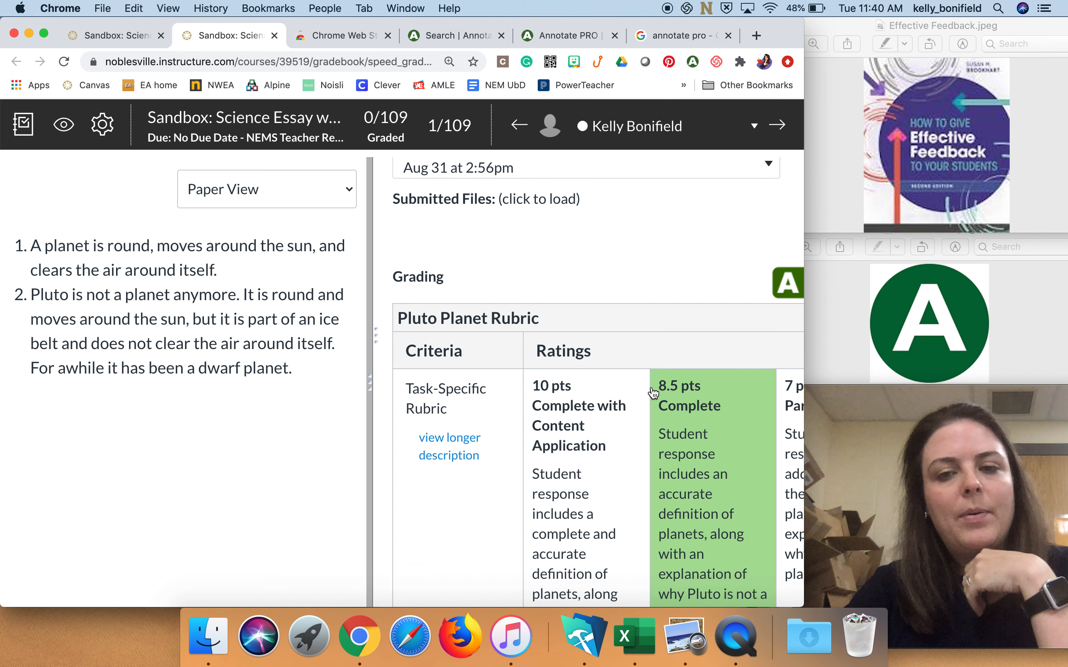
pyautogui.scroll(-5, 653, 393)
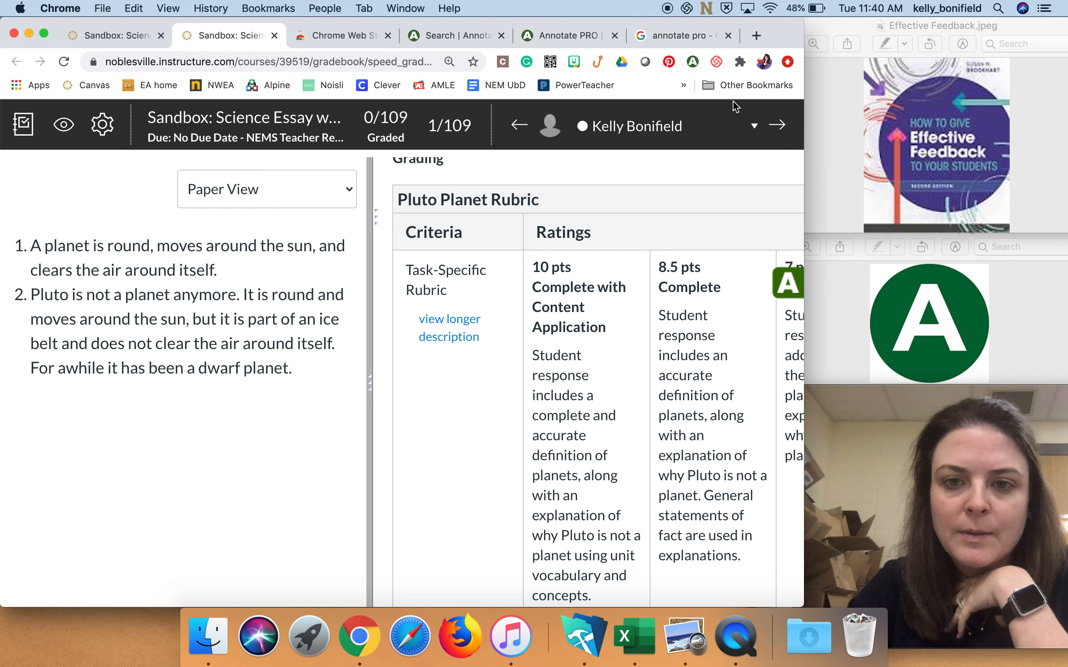
pyautogui.click(671, 500)
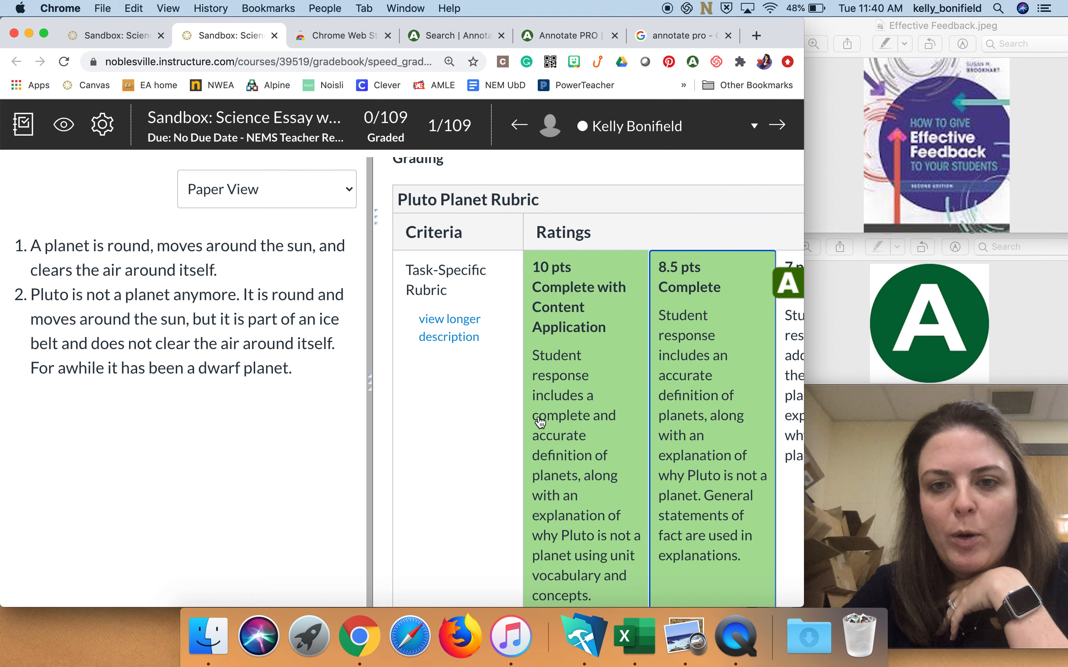
# Start an assignment comment with the student's first name and insert Annotate PRO's saved 8.5 comment below it
pyautogui.scroll(-6, 755, 446)
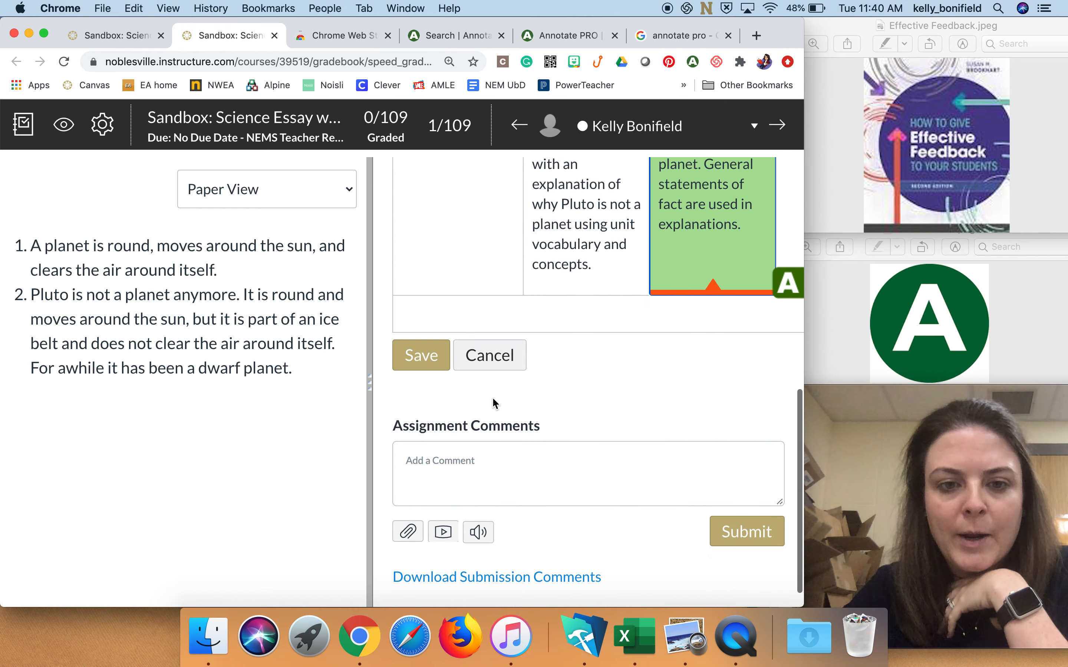
pyautogui.click(507, 483)
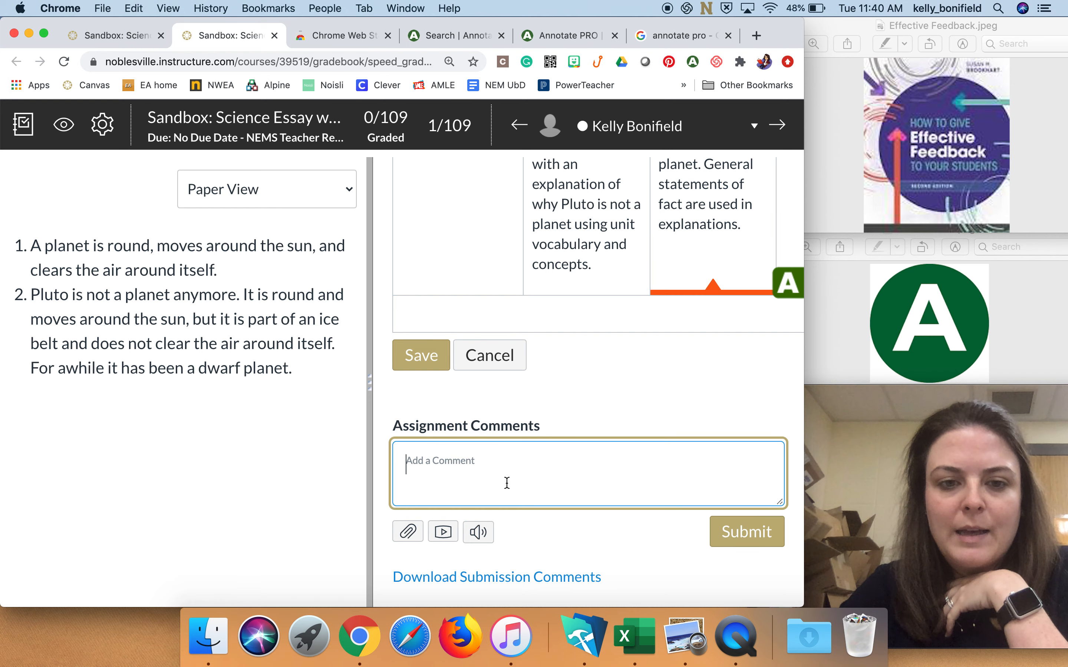
pyautogui.write('Kelly,')
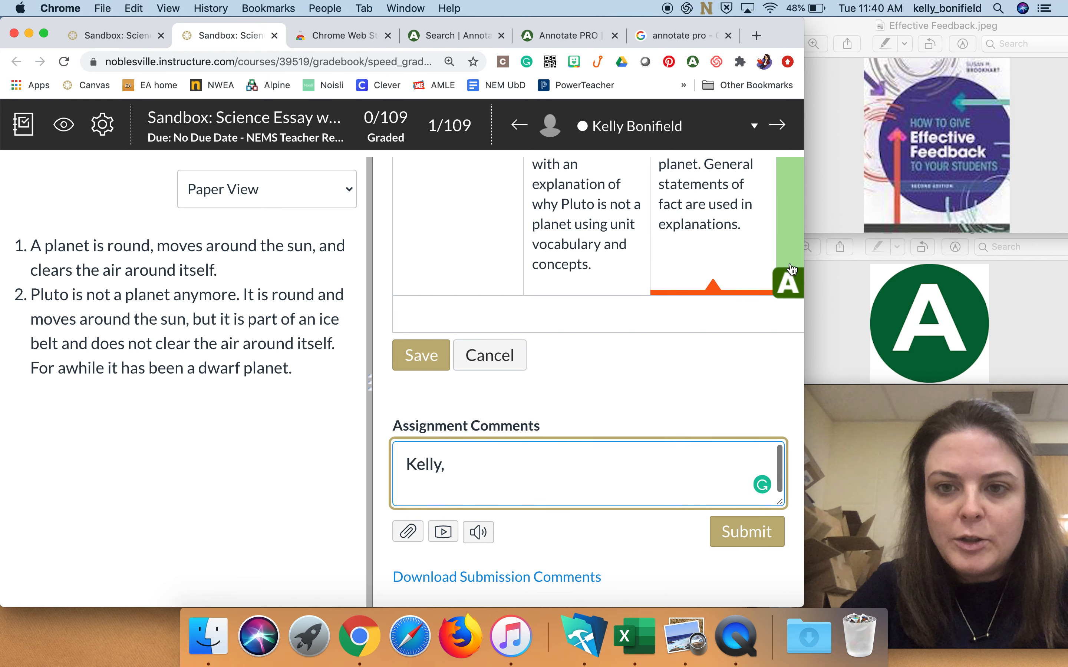
pyautogui.click(788, 282)
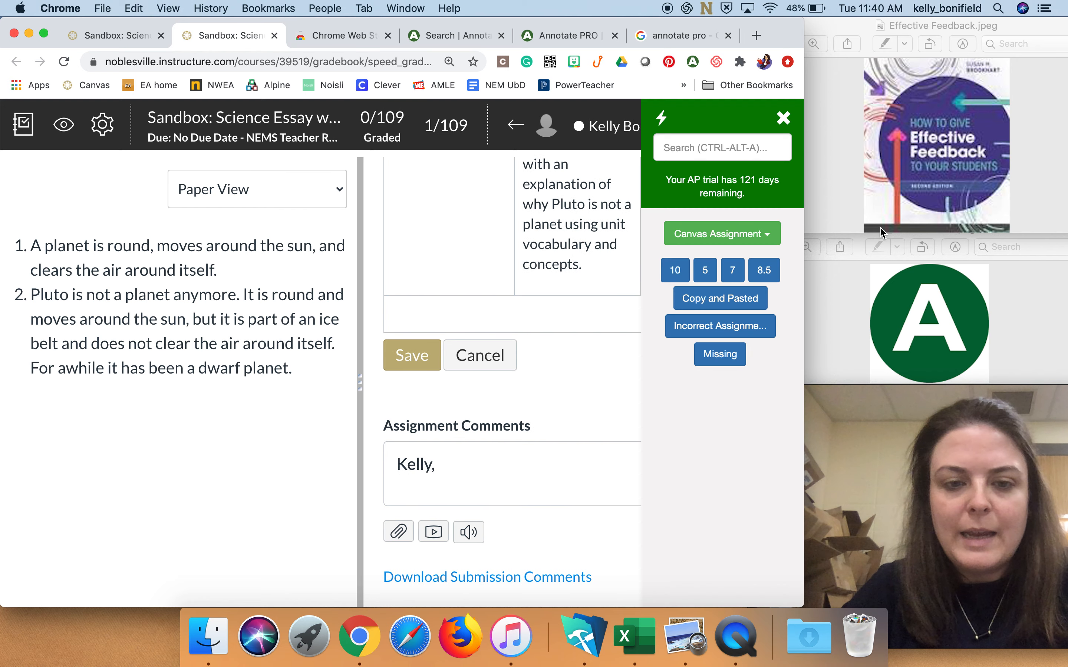
pyautogui.click(433, 484)
pyautogui.click(765, 271)
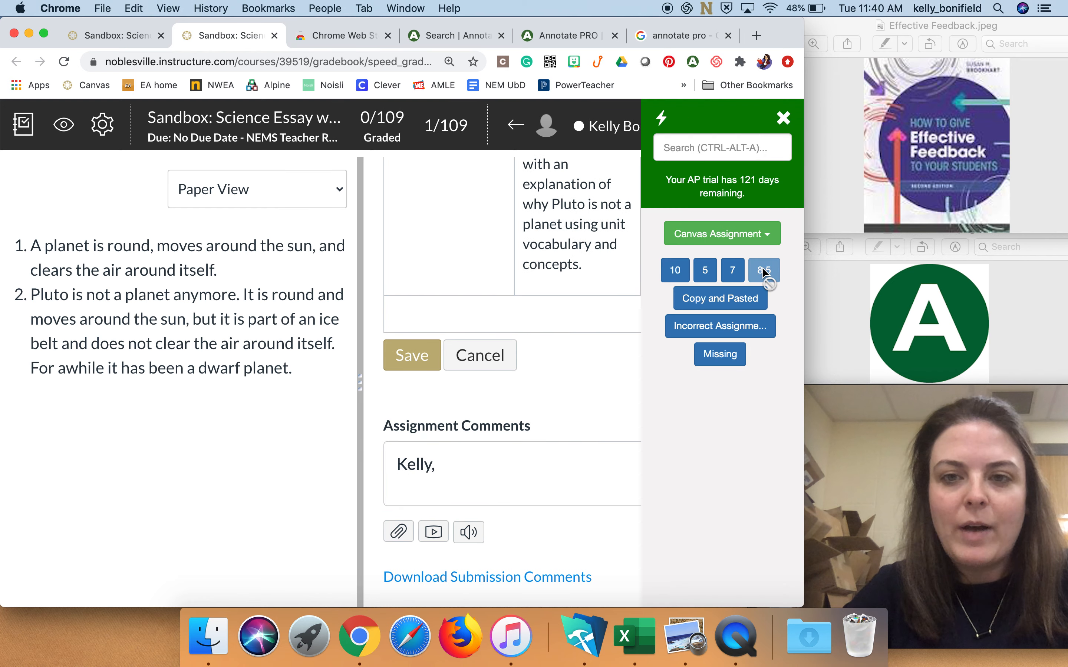
pyautogui.scroll(-4, 632, 521)
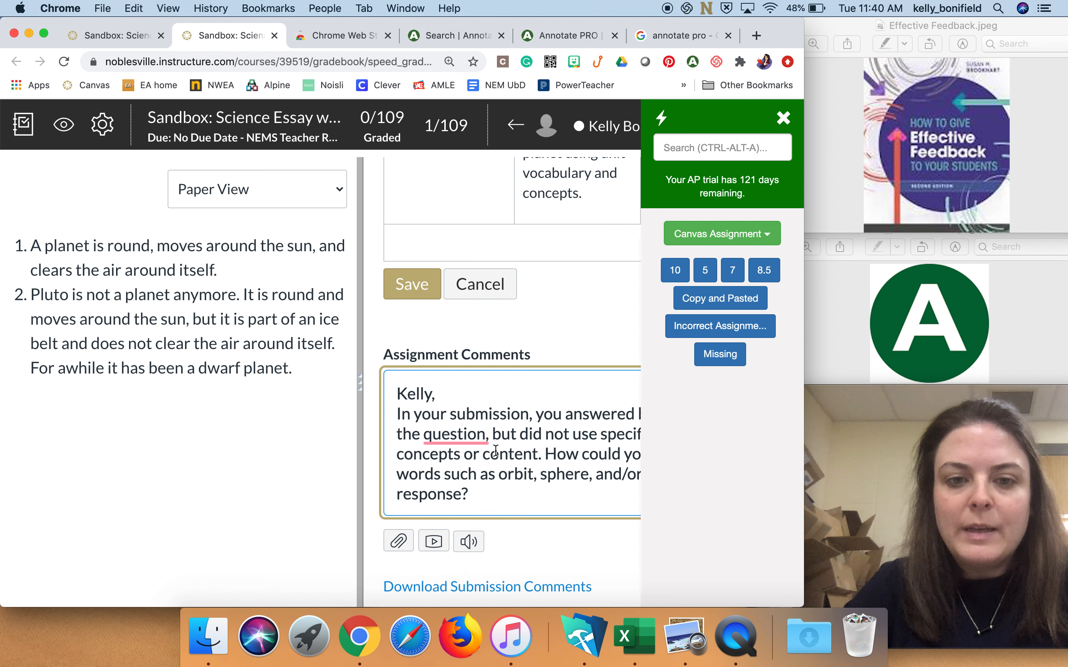
pyautogui.scroll(-1, 505, 470)
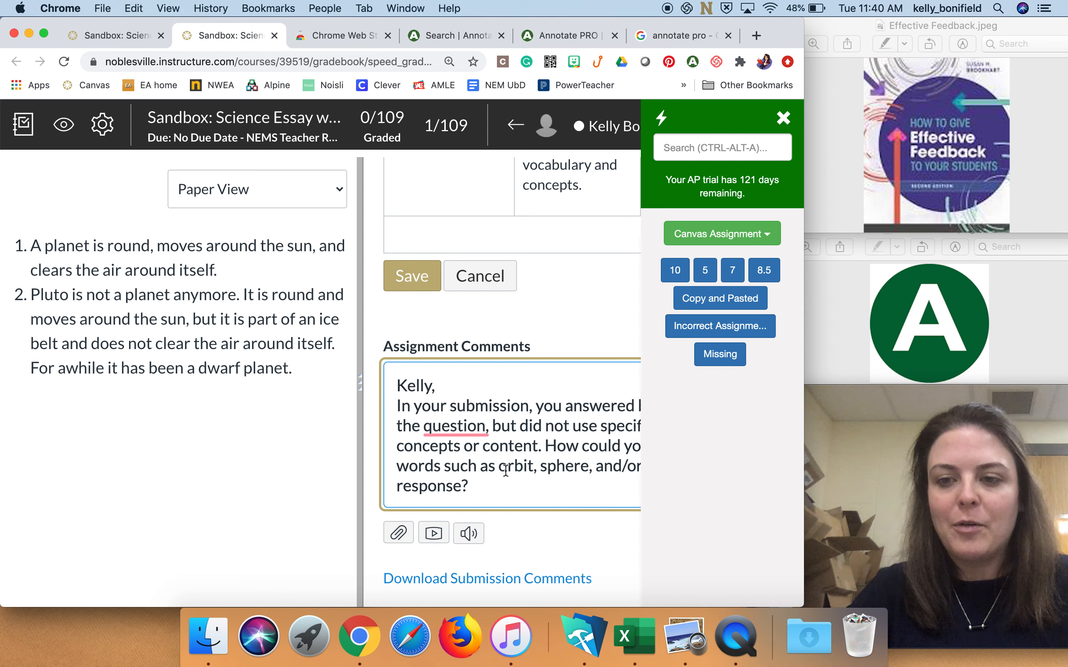
pyautogui.hscroll(2, 468, 424)
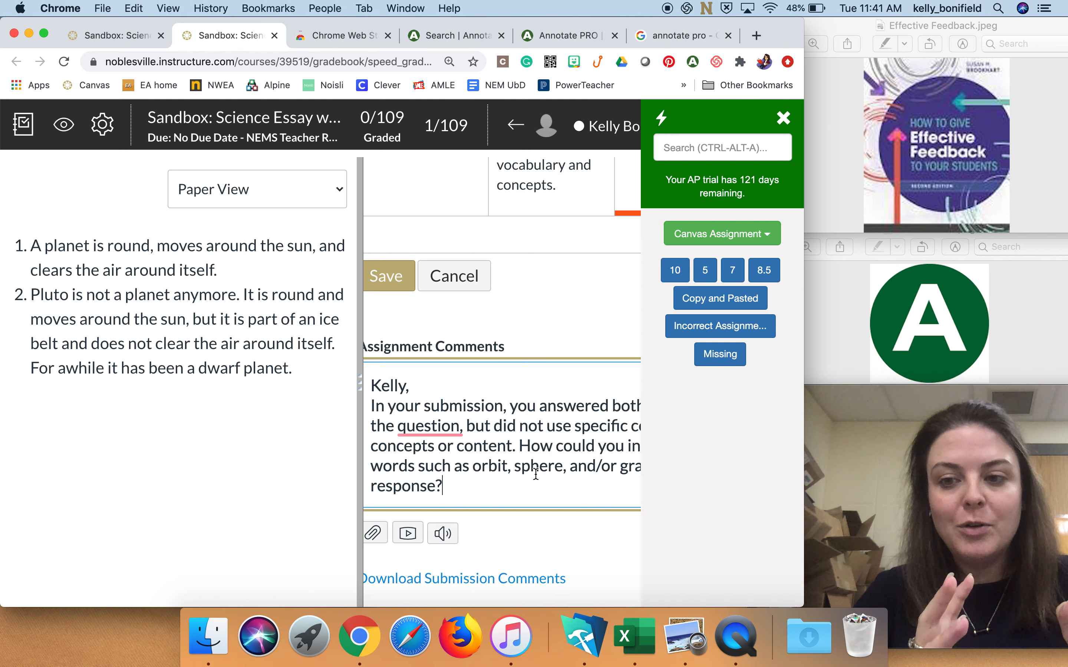
pyautogui.hscroll(-2, 536, 475)
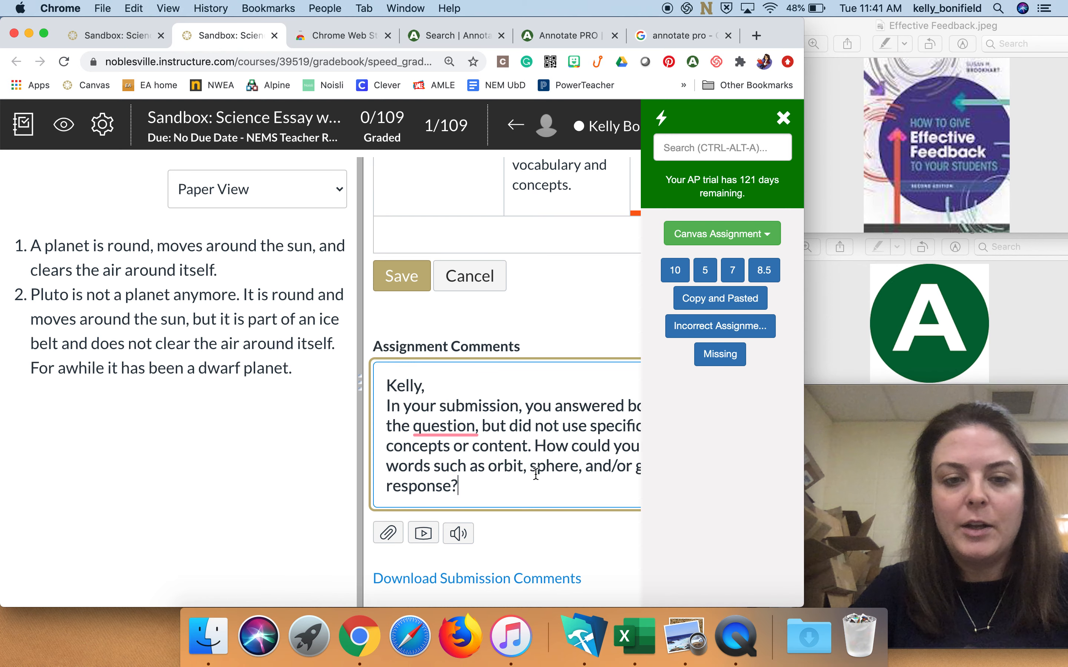
# Save the rubric rating, close the Annotate PRO sidebar and submit the assignment comment
pyautogui.click(411, 275)
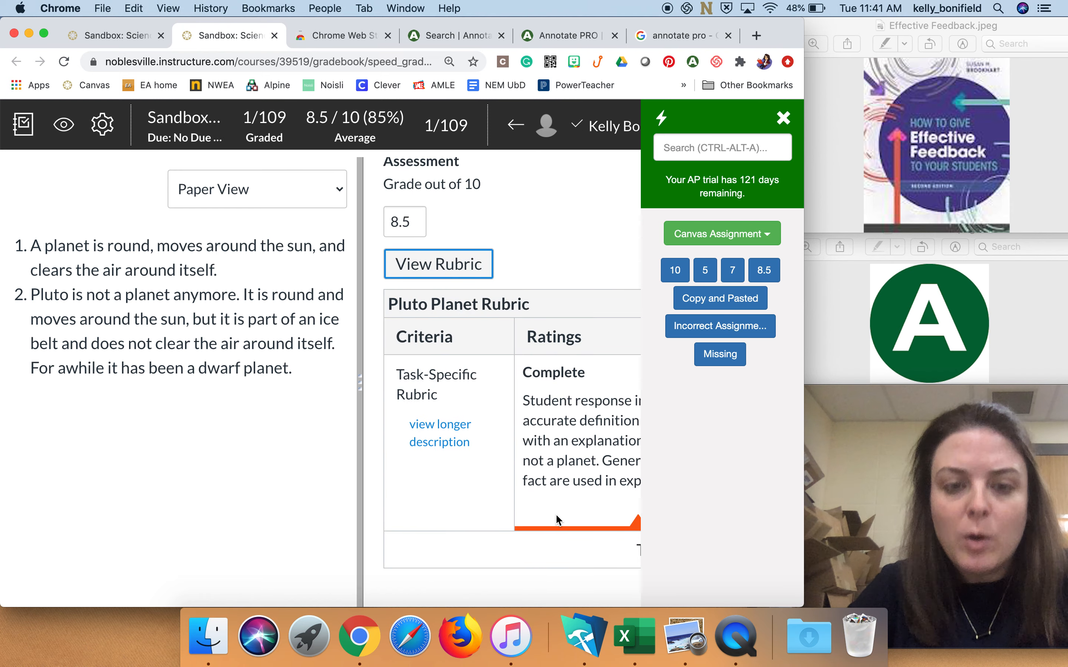
pyautogui.scroll(-6, 555, 514)
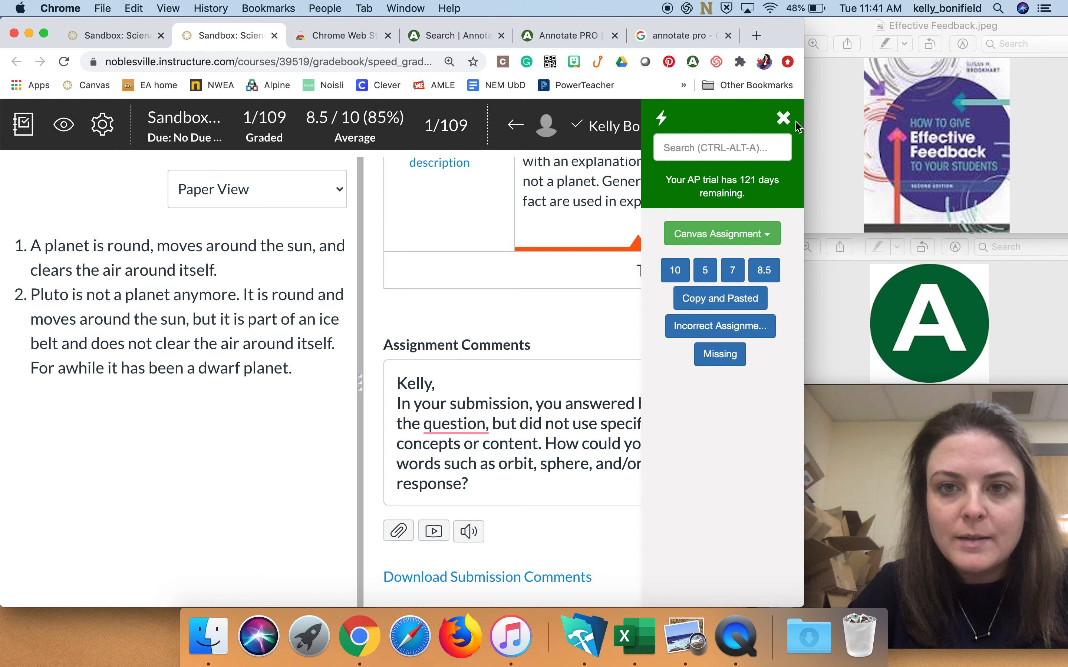
pyautogui.click(783, 118)
pyautogui.click(729, 533)
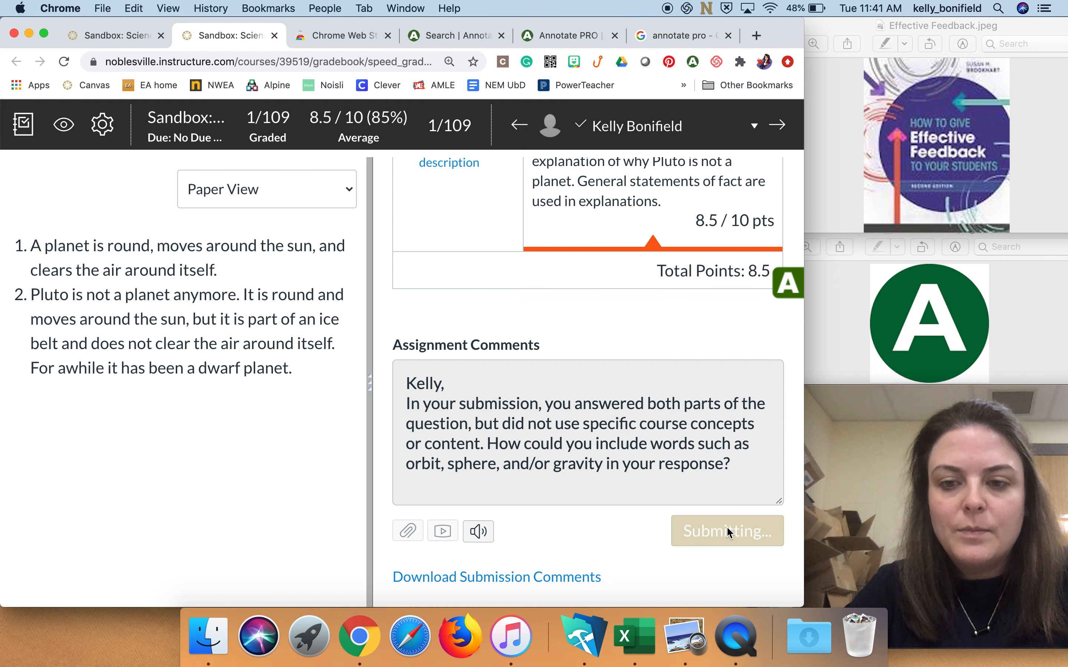
# Display the same student's earlier submission from Aug 31 at 2:32pm
pyautogui.click(755, 127)
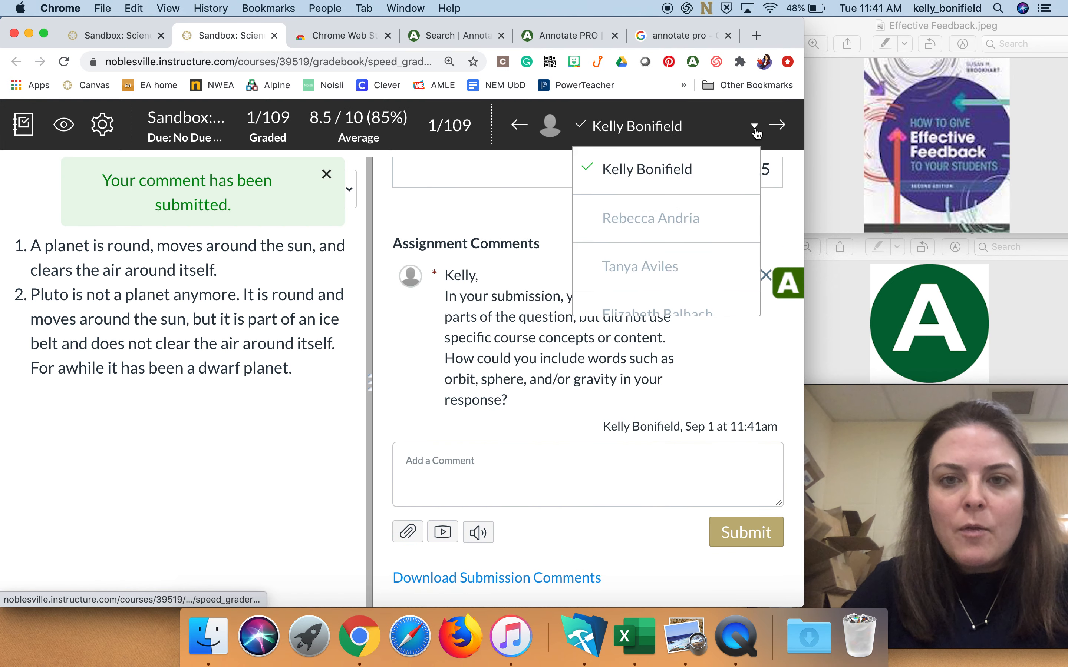
pyautogui.click(756, 127)
pyautogui.scroll(10, 704, 330)
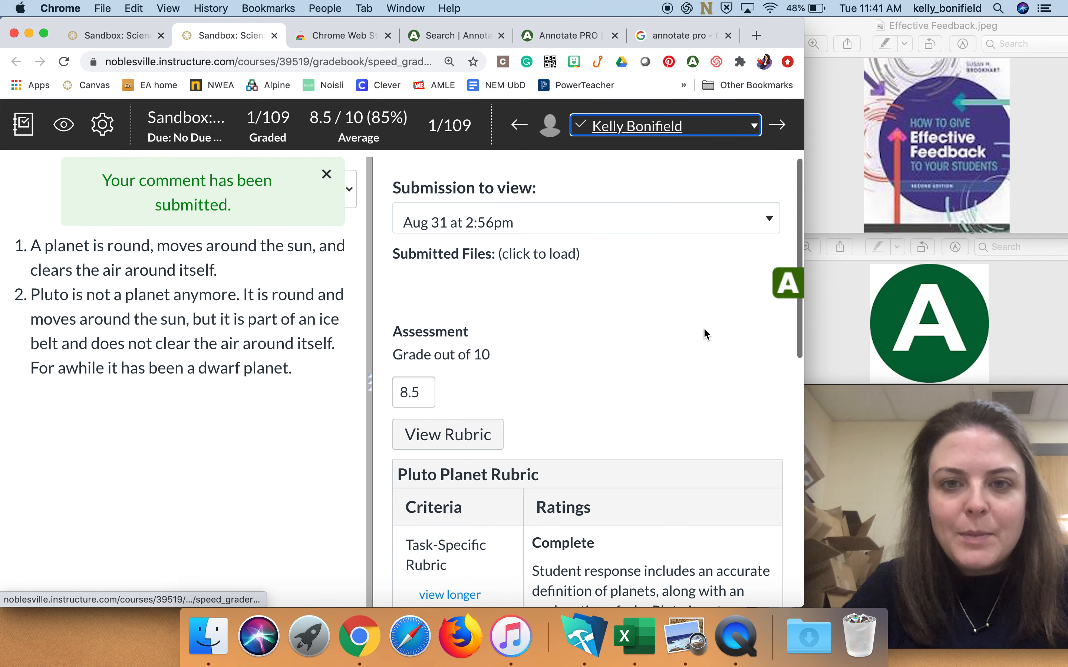
pyautogui.click(768, 225)
pyautogui.click(746, 202)
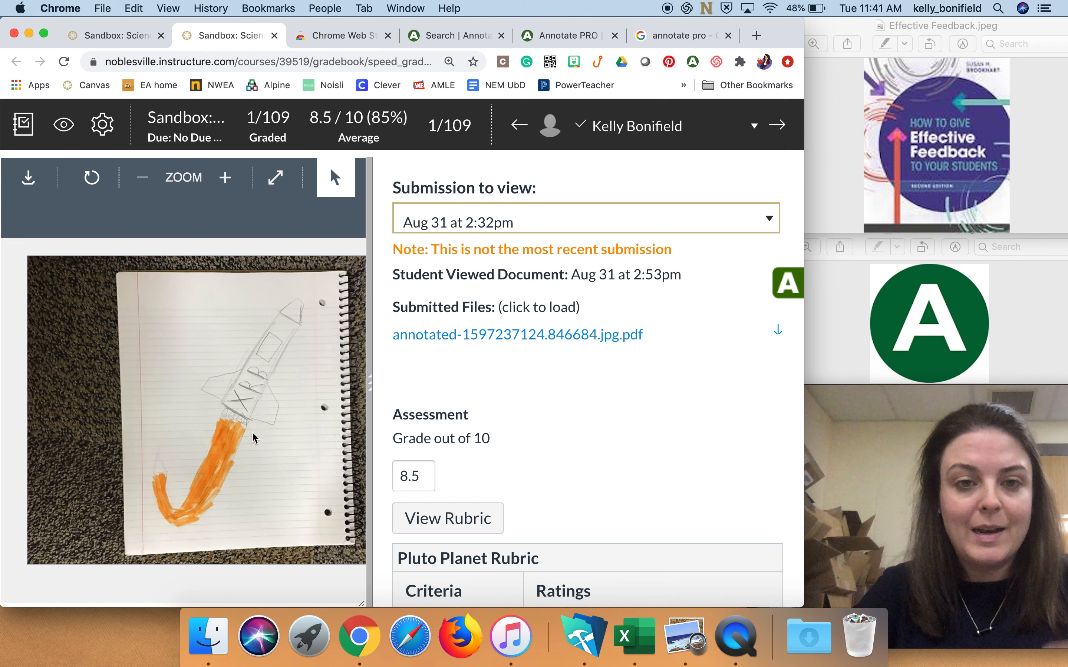
# Set the assessment grade for this submission to 0 out of 10
pyautogui.scroll(-5, 593, 443)
pyautogui.doubleClick(426, 325)
pyautogui.write('0')
pyautogui.click(527, 340)
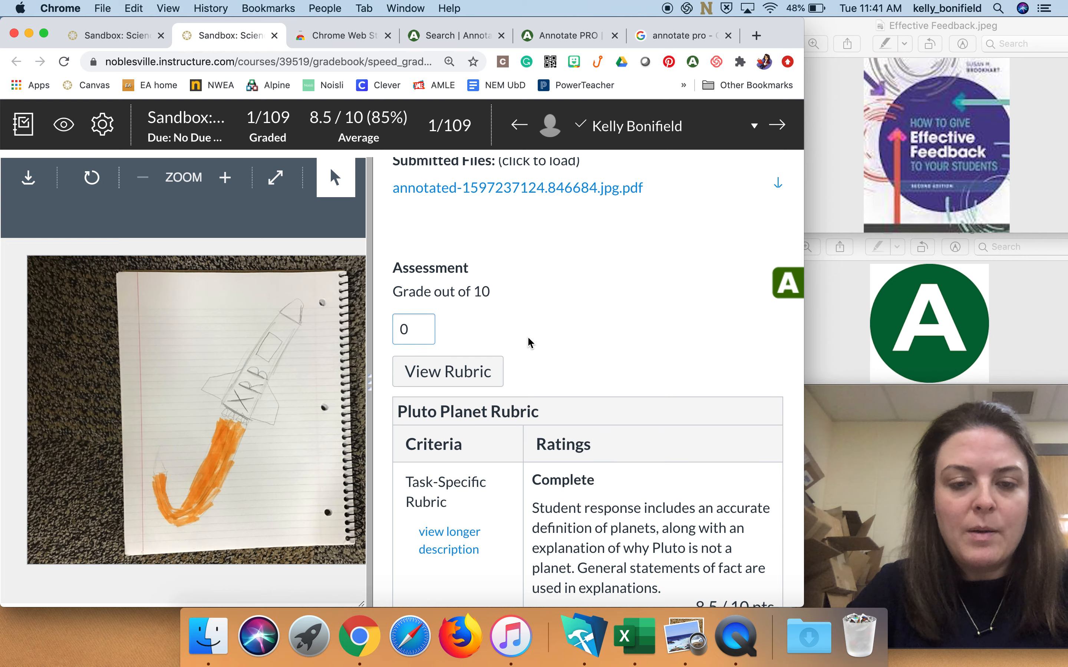
# Insert Annotate PRO's saved Incorrect Assignment comment into the new assignment comment and close the sidebar
pyautogui.scroll(-3, 596, 342)
pyautogui.scroll(-9, 612, 459)
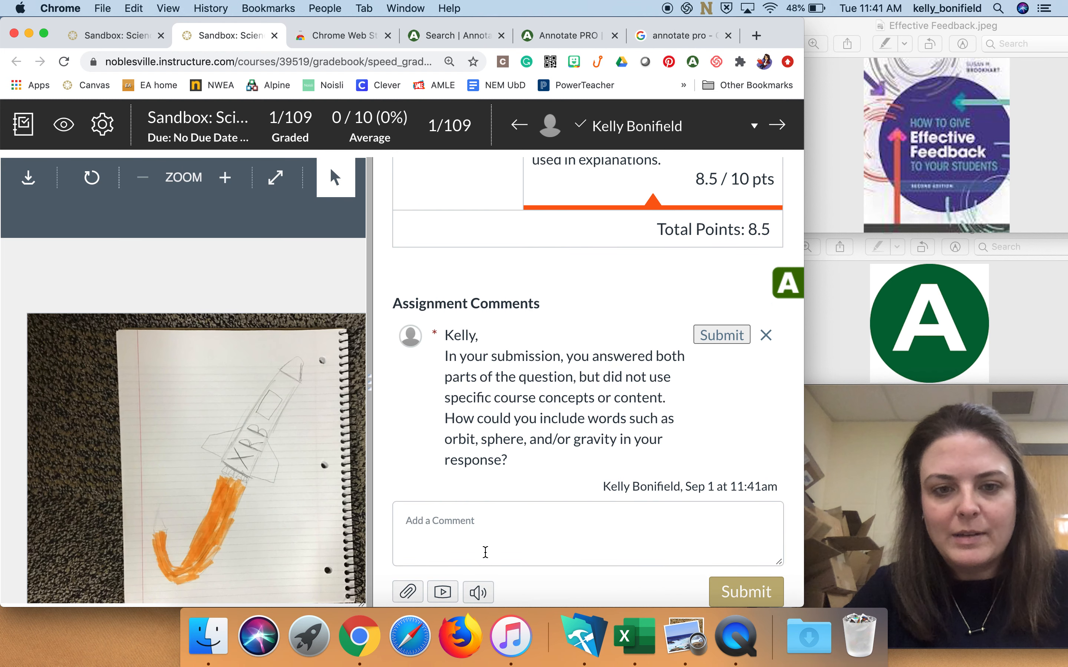
pyautogui.scroll(-2, 485, 551)
pyautogui.click(565, 463)
pyautogui.click(798, 287)
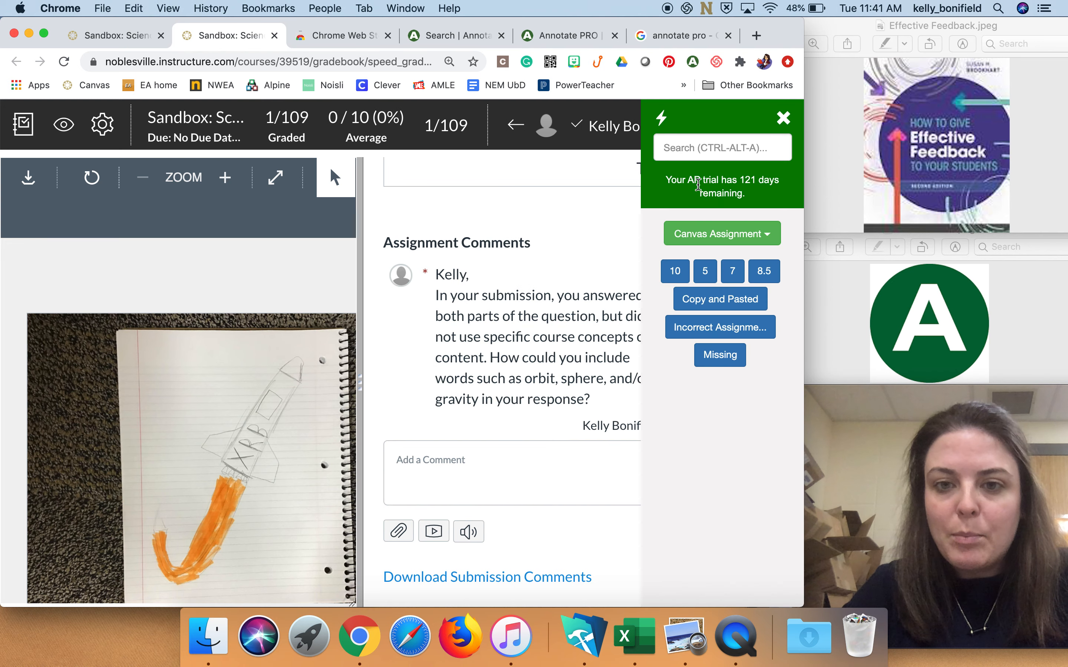
pyautogui.click(722, 329)
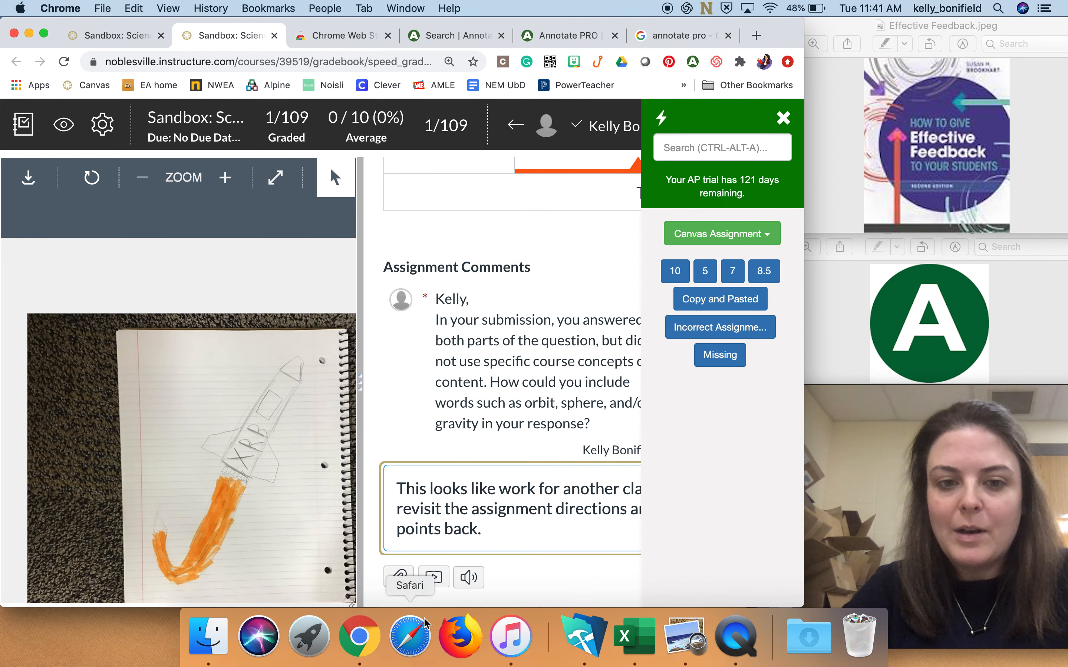
pyautogui.hscroll(1, 607, 537)
pyautogui.hscroll(1, 574, 533)
pyautogui.scroll(-2, 574, 533)
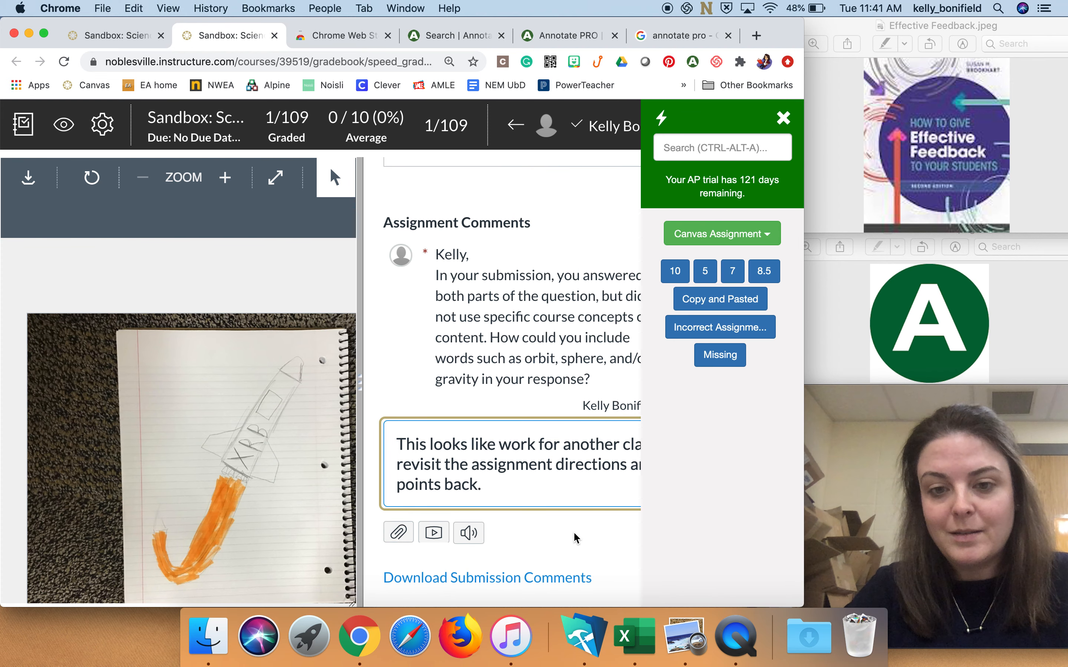
pyautogui.click(785, 119)
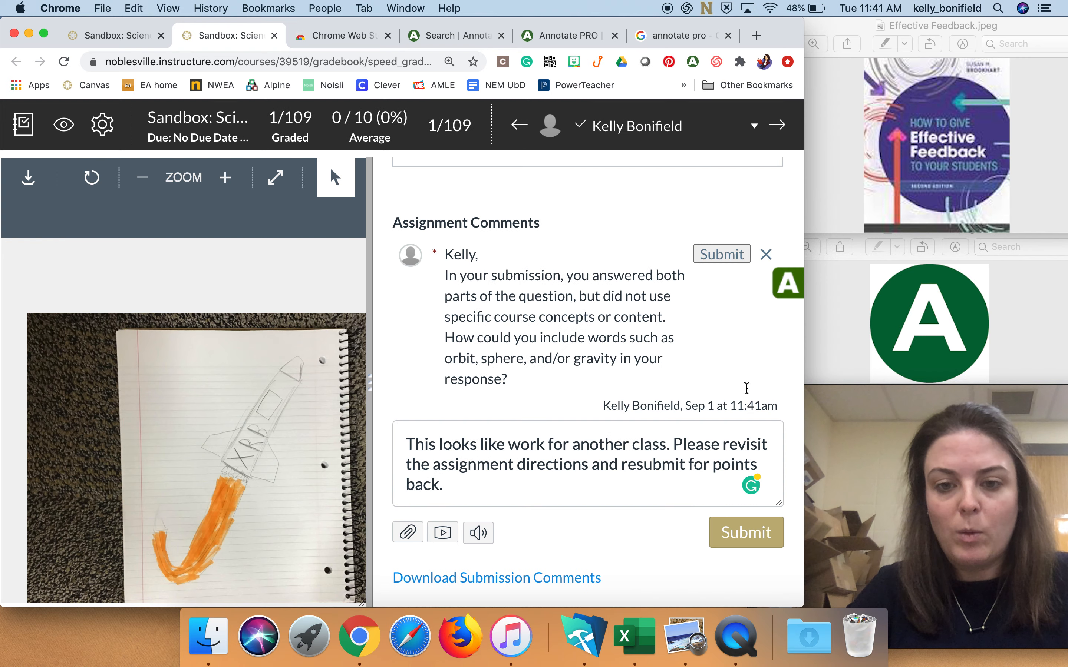
# Submit the incorrect-assignment comment and display the second of the two earlier submissions from Aug 31 at 2:31pm
pyautogui.click(754, 546)
pyautogui.scroll(10, 643, 398)
pyautogui.click(768, 218)
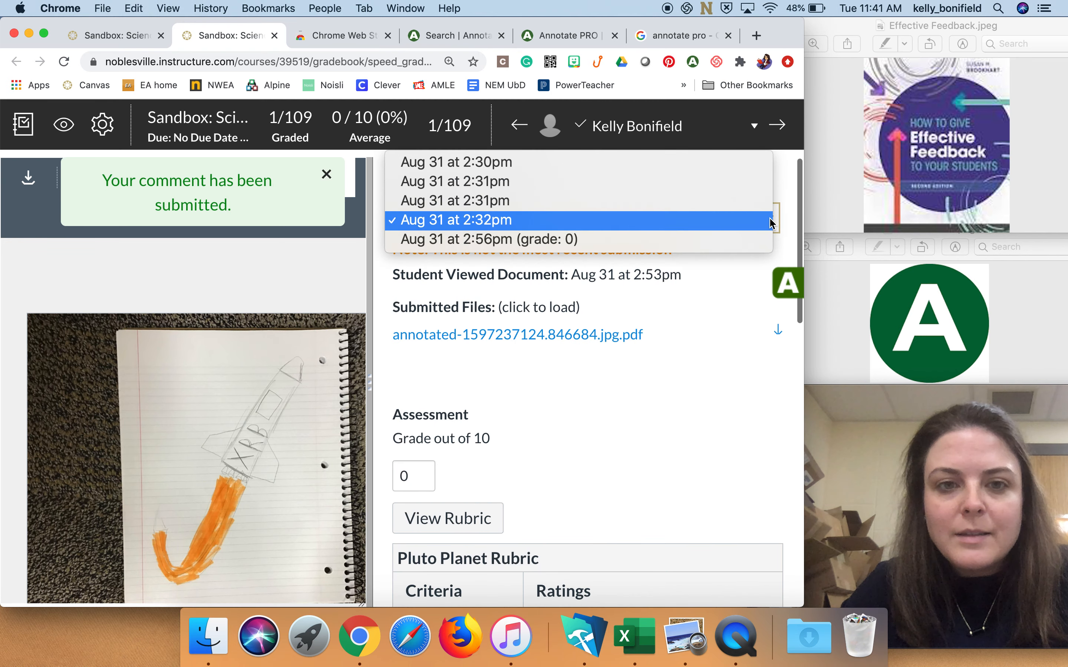
pyautogui.click(760, 202)
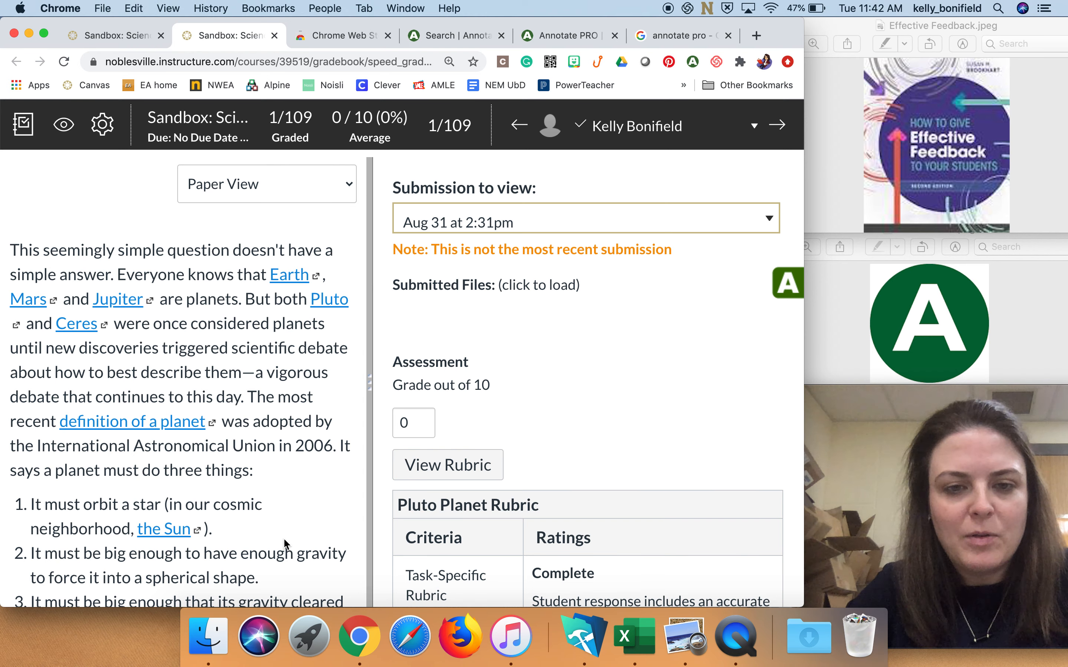
# Insert Annotate PRO's saved Copy and Pasted comment into a new assignment comment, close the sidebar and submit it
pyautogui.scroll(-8, 596, 439)
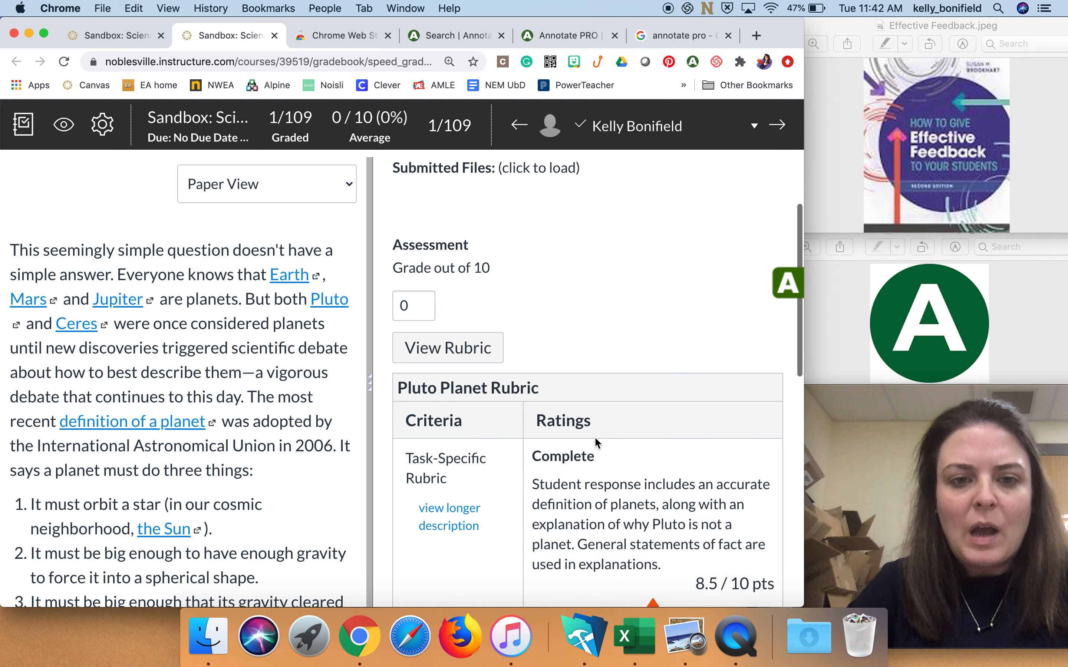
pyautogui.scroll(-8, 595, 439)
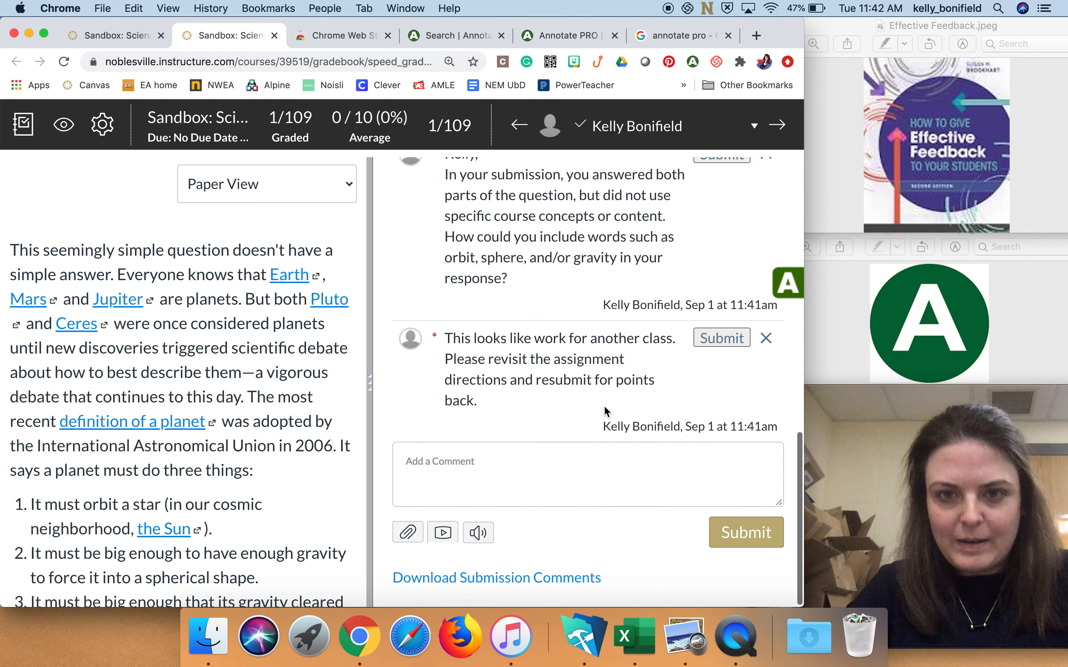
pyautogui.click(605, 466)
pyautogui.click(789, 284)
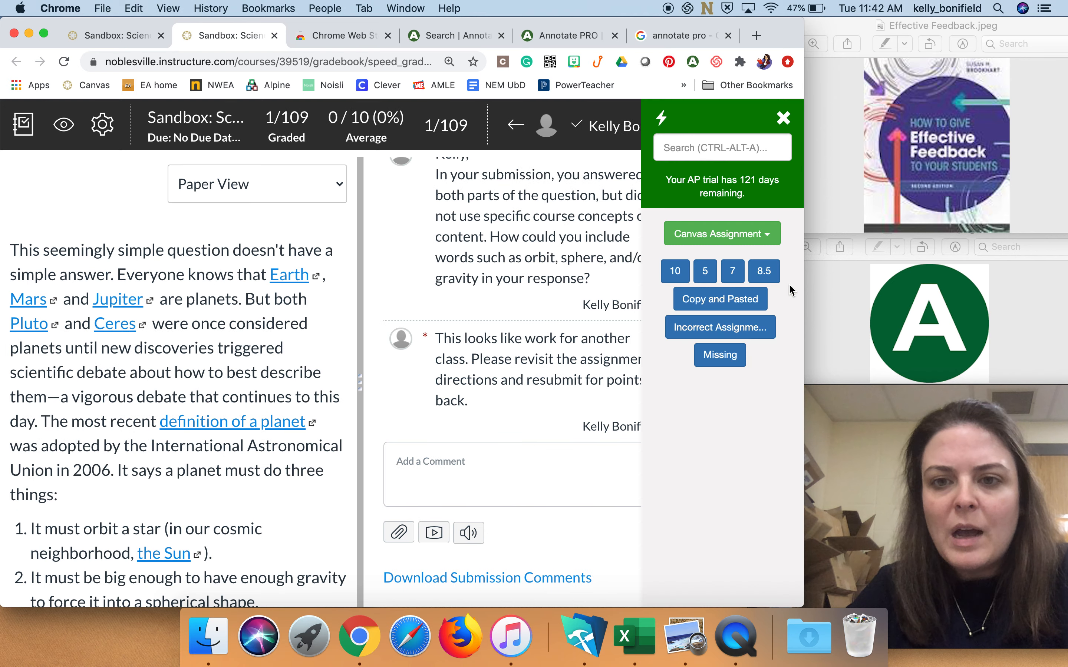
pyautogui.click(721, 299)
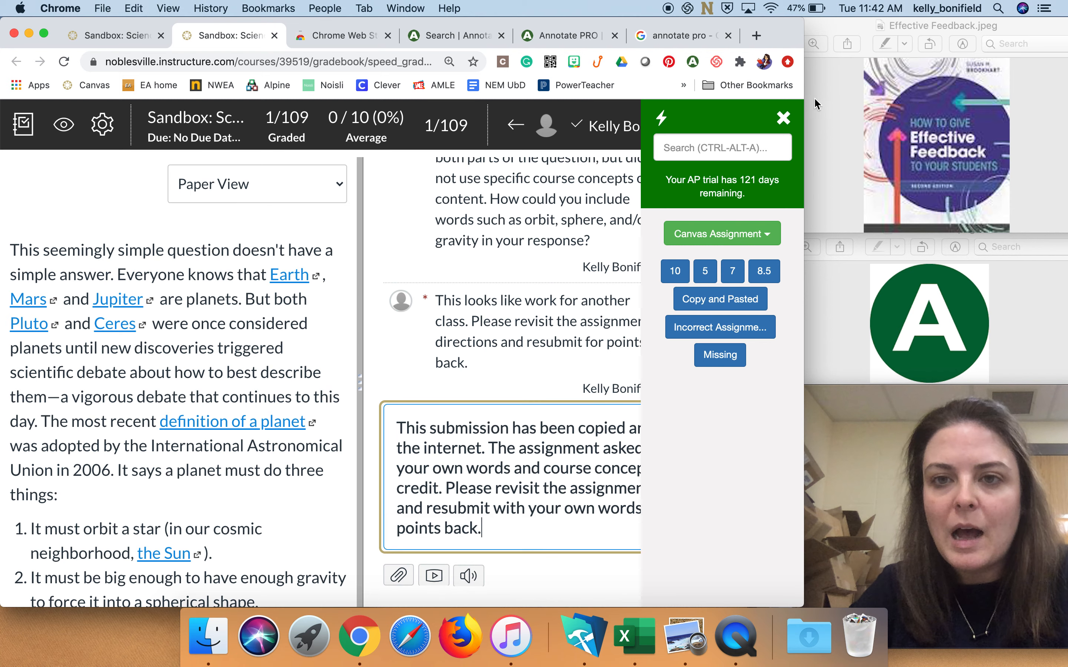
pyautogui.click(596, 589)
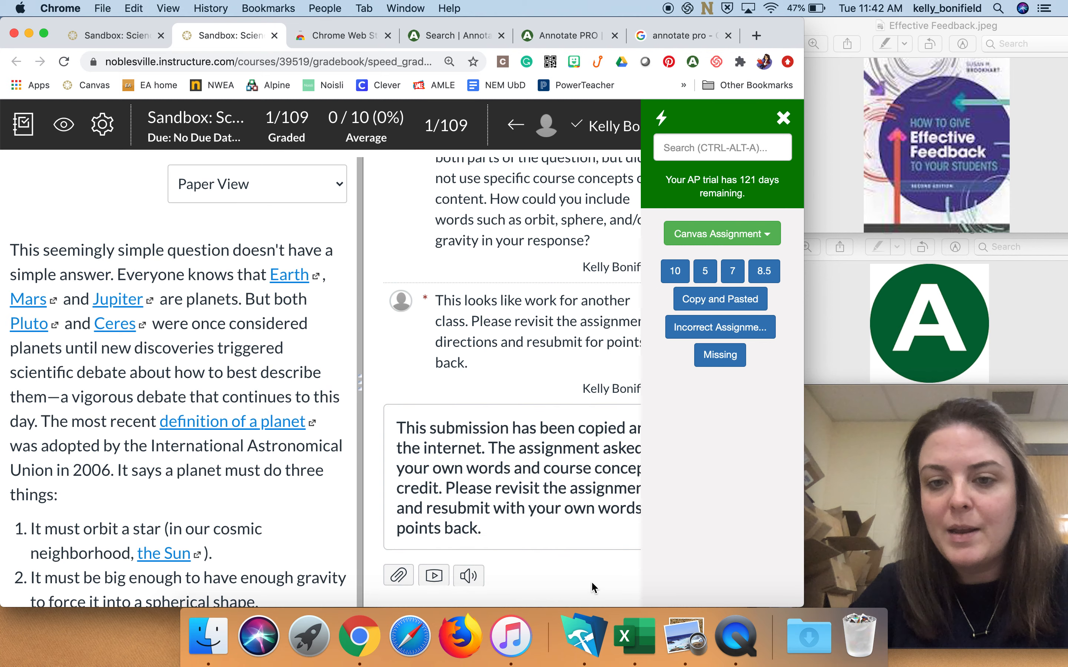
pyautogui.click(783, 119)
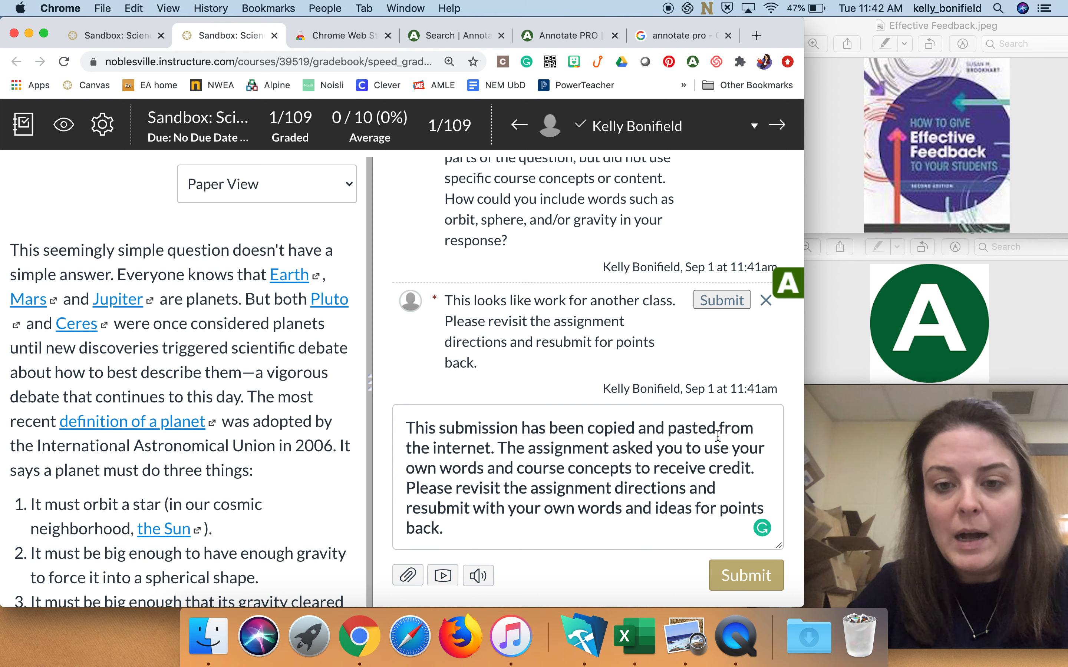
pyautogui.click(737, 574)
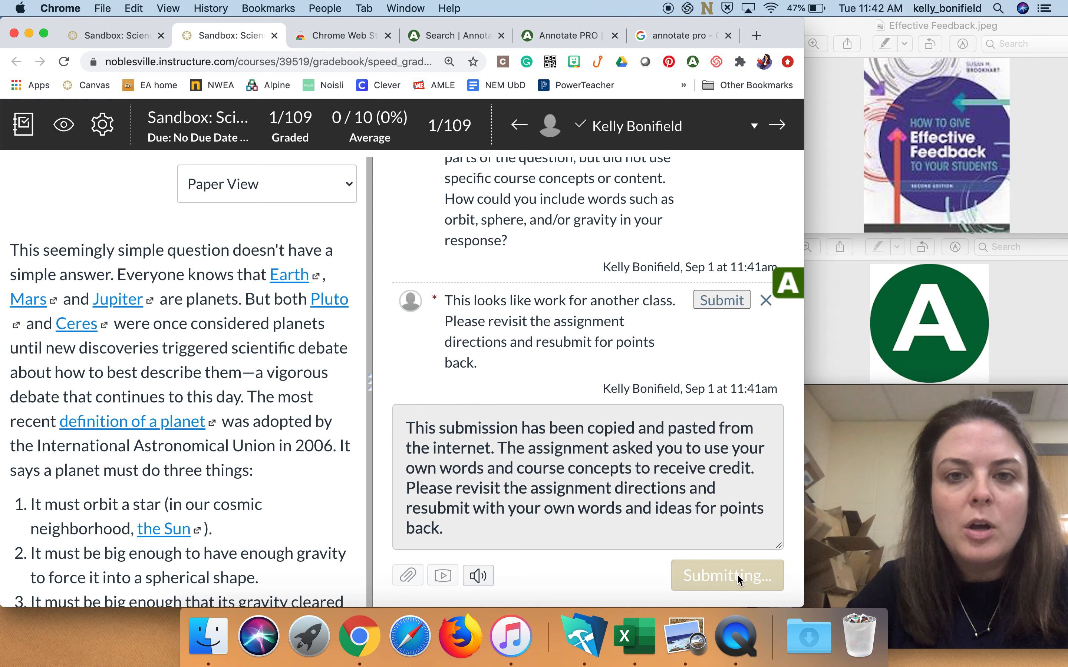
# Display the first of the two submissions from Aug 31 at 2:31pm and read the student's response
pyautogui.scroll(10, 743, 330)
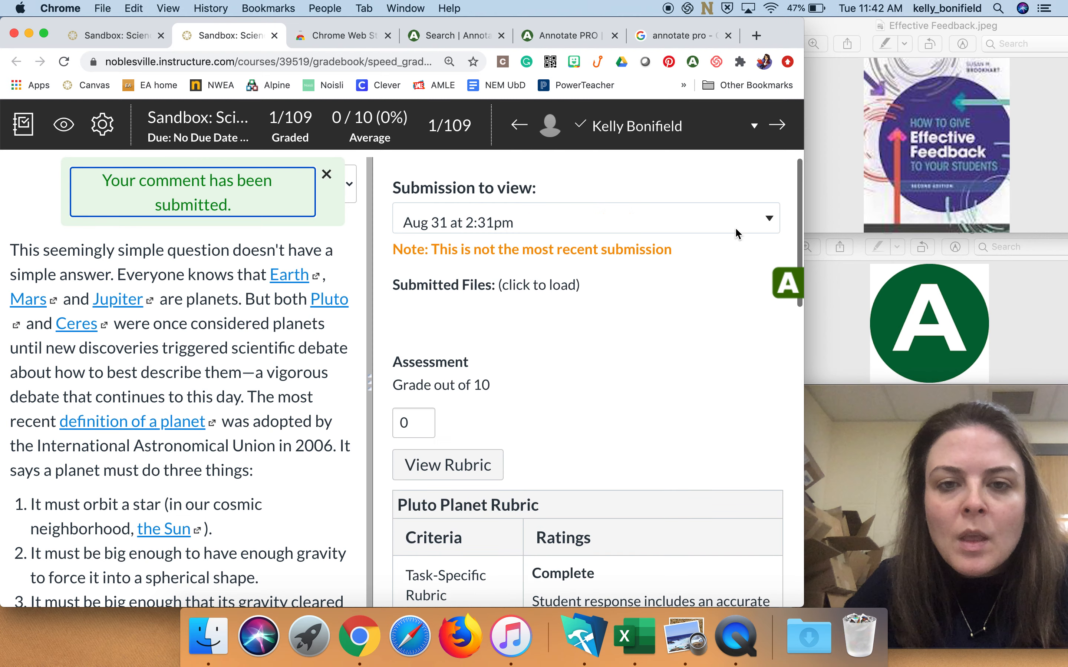
pyautogui.click(736, 229)
pyautogui.click(728, 206)
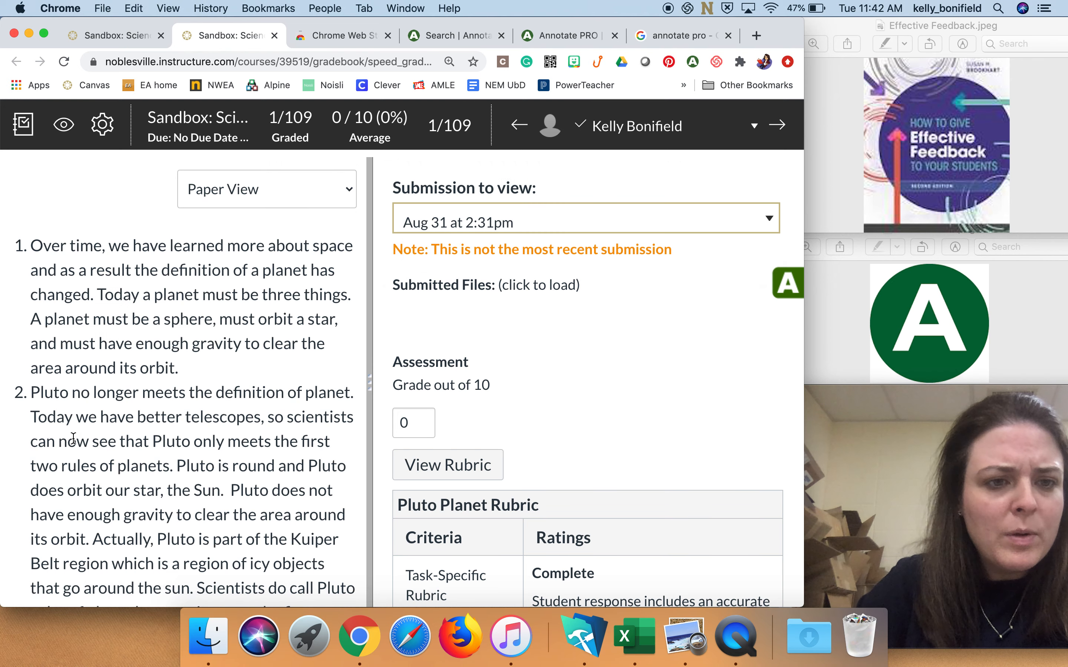
pyautogui.scroll(-2, 103, 476)
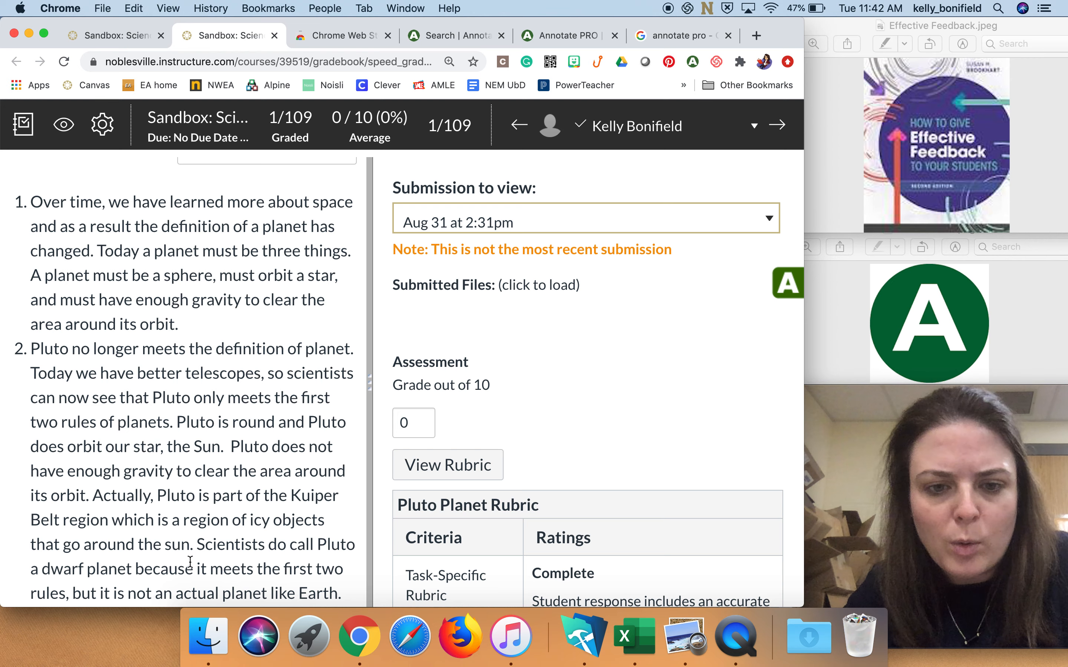
# Open the Pluto Planet Rubric and select the 10 pts Complete with Content Application rating
pyautogui.scroll(-5, 567, 416)
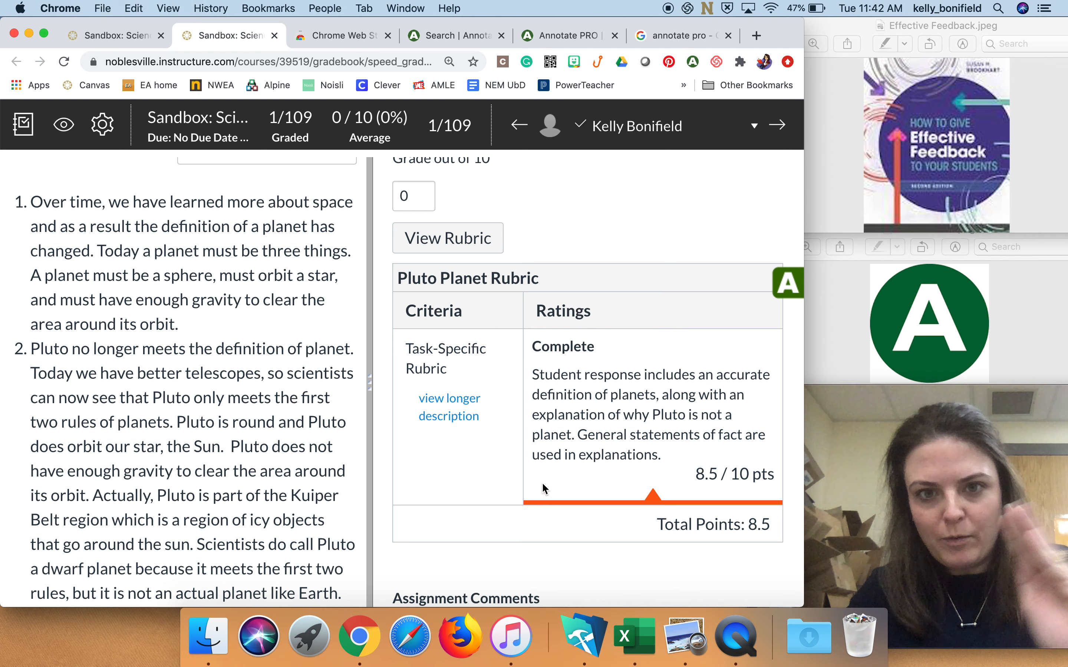
pyautogui.scroll(-1, 548, 483)
pyautogui.scroll(-1, 546, 481)
pyautogui.click(492, 202)
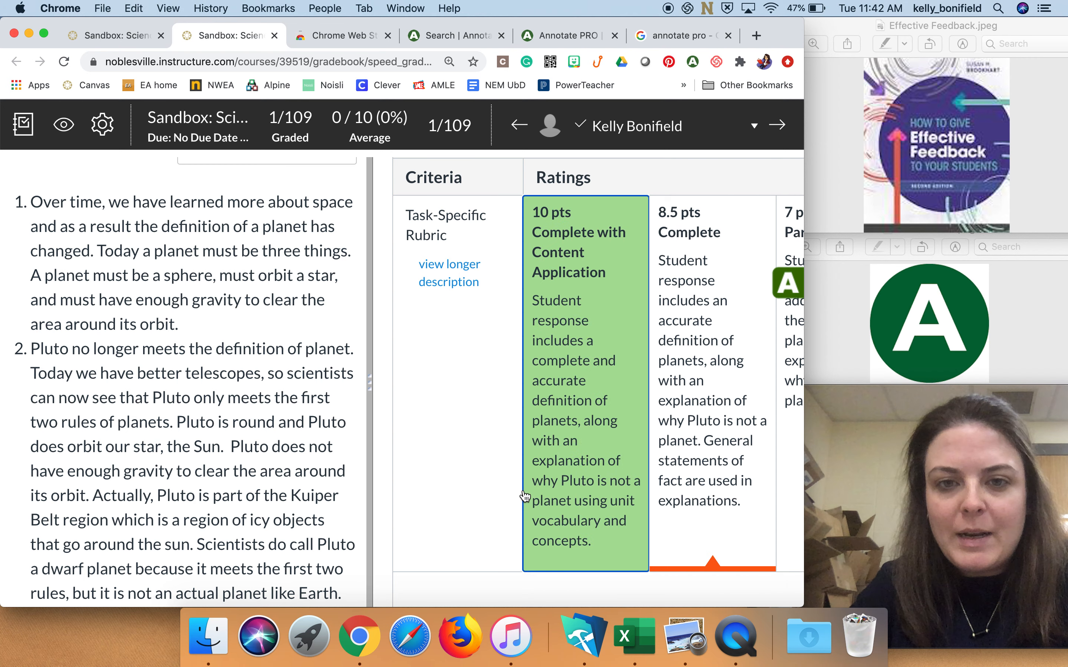
pyautogui.click(523, 489)
# Start a new assignment comment with the student's first name, insert Annotate PRO's saved 10 comment below it and close the sidebar
pyautogui.scroll(-10, 525, 490)
pyautogui.scroll(-5, 525, 489)
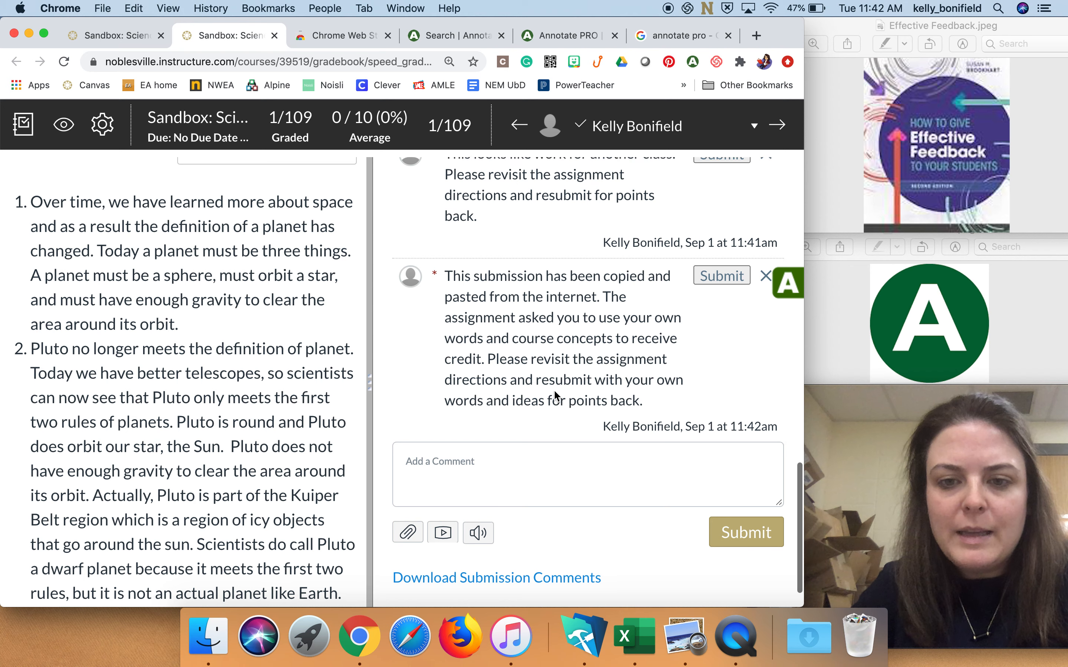
pyautogui.click(569, 449)
pyautogui.click(790, 290)
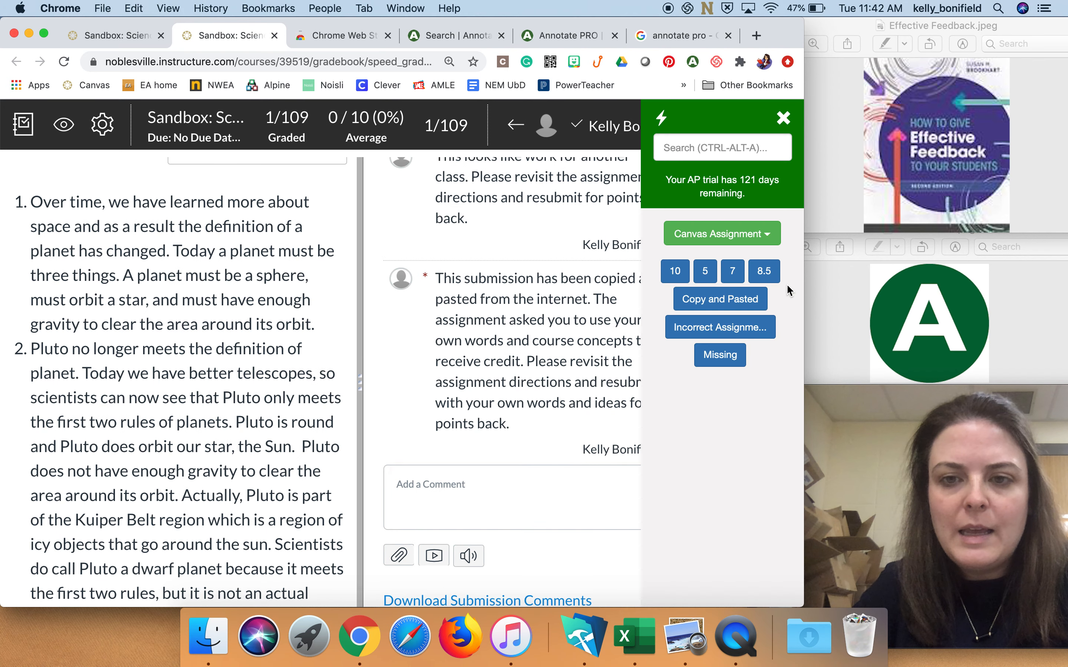
pyautogui.click(543, 492)
pyautogui.write('Kelly,')
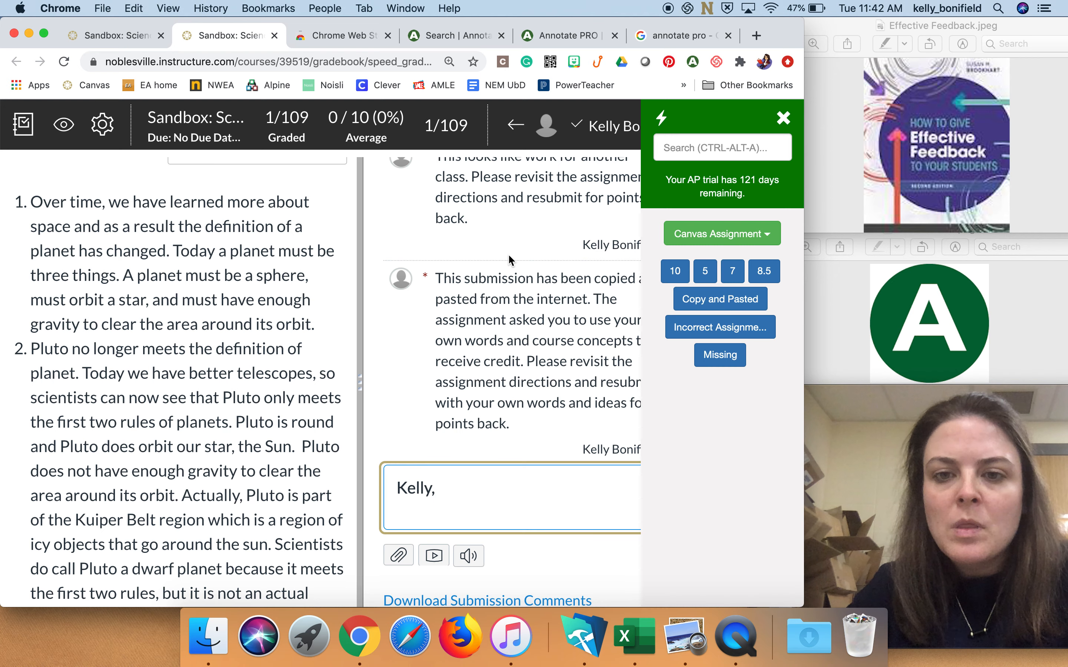
pyautogui.click(675, 272)
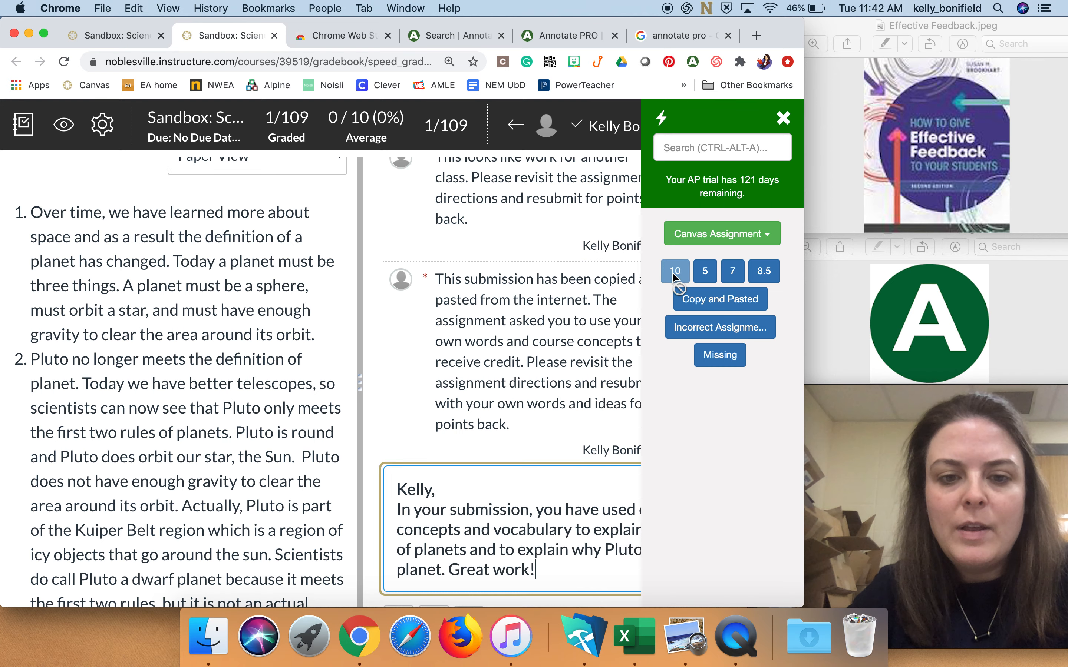
pyautogui.click(790, 128)
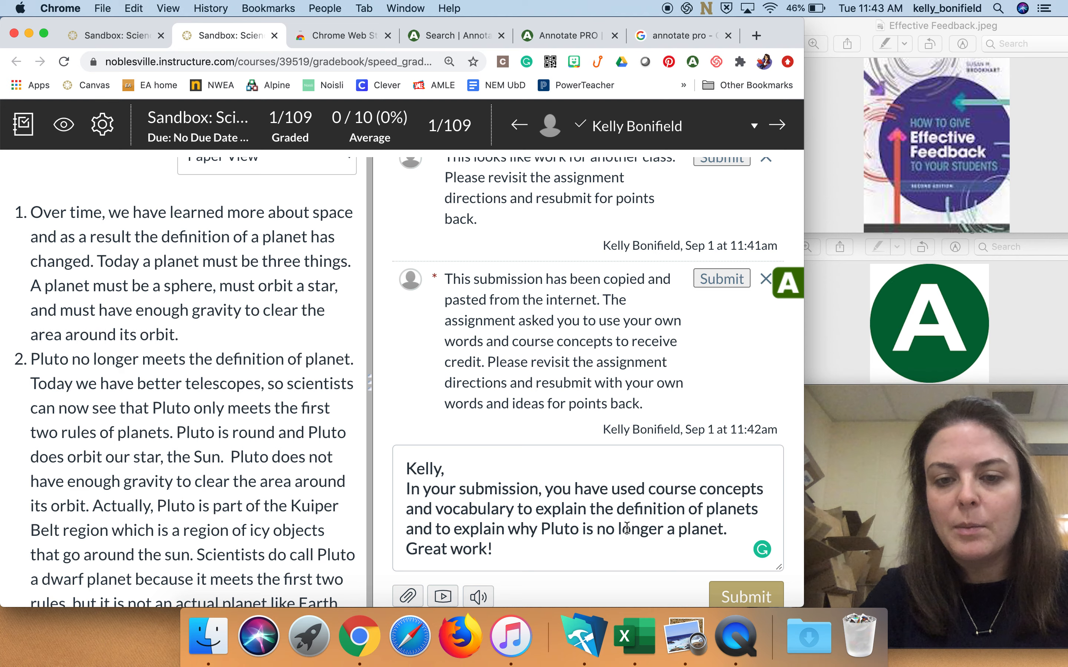
# Try to submit the personalised comment and display the student's submission from Aug 31 at 2:30pm
pyautogui.scroll(-3, 722, 539)
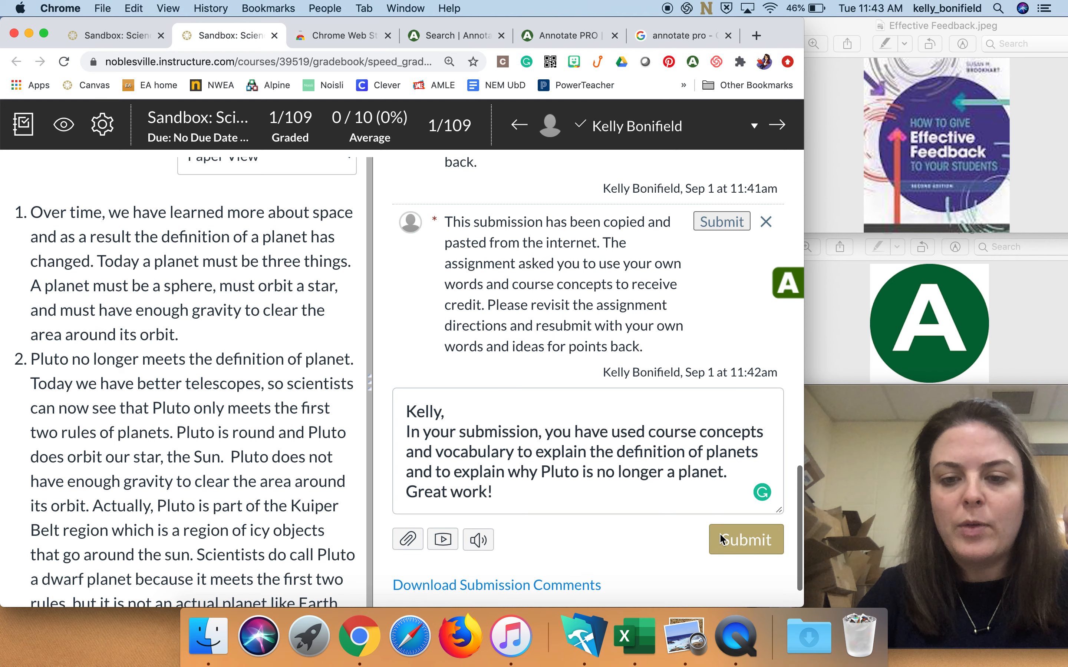
pyautogui.click(743, 549)
pyautogui.scroll(10, 714, 293)
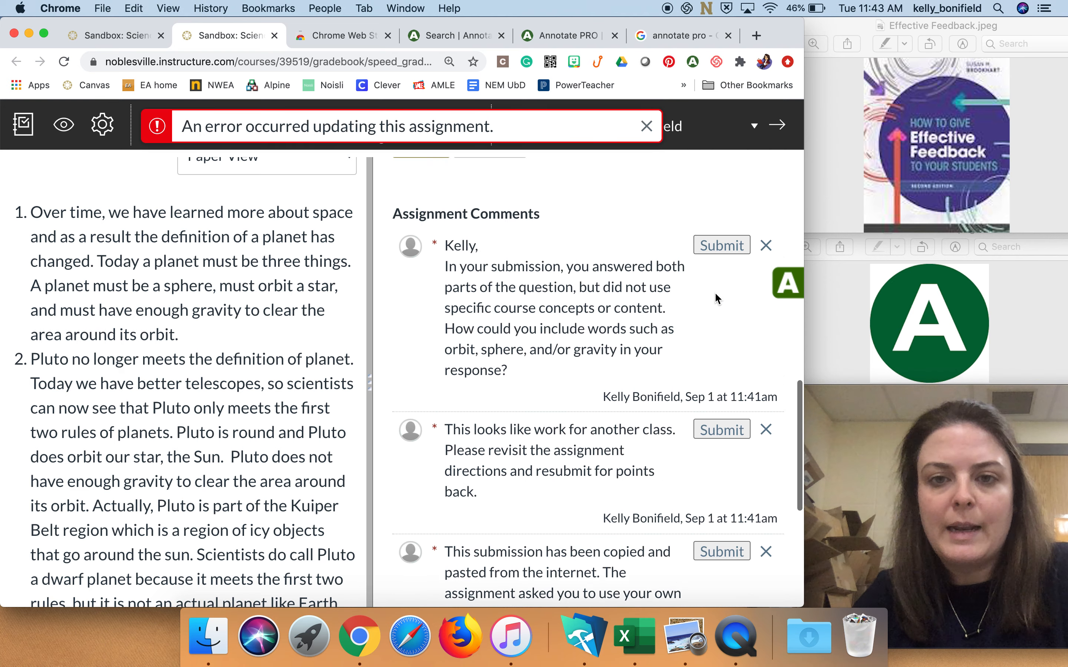
pyautogui.scroll(10, 714, 293)
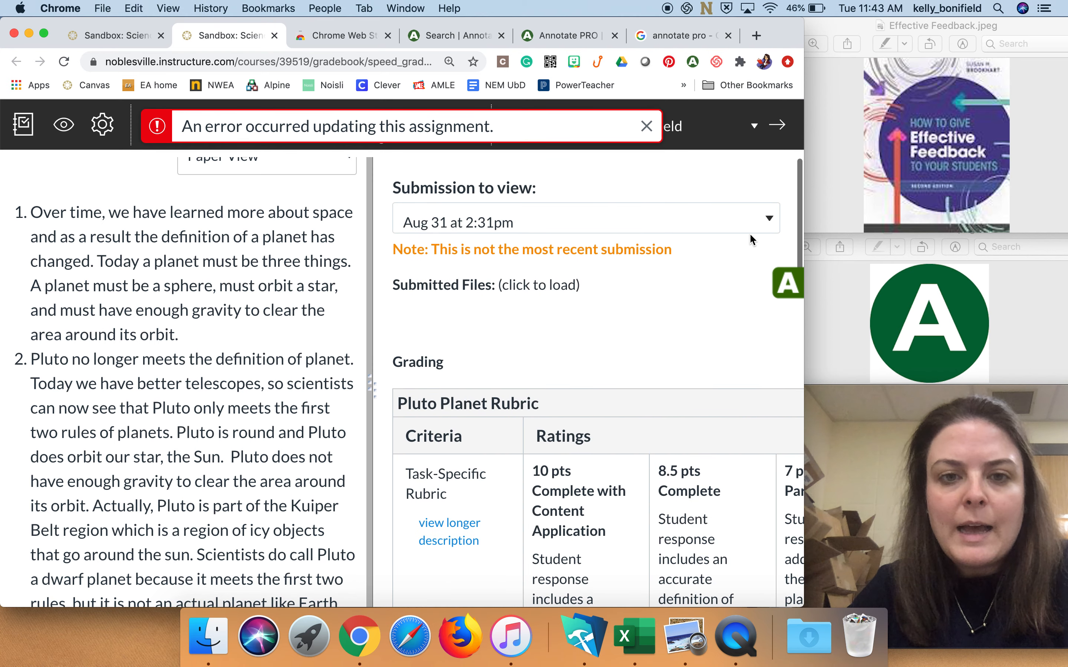
pyautogui.click(752, 221)
pyautogui.click(745, 201)
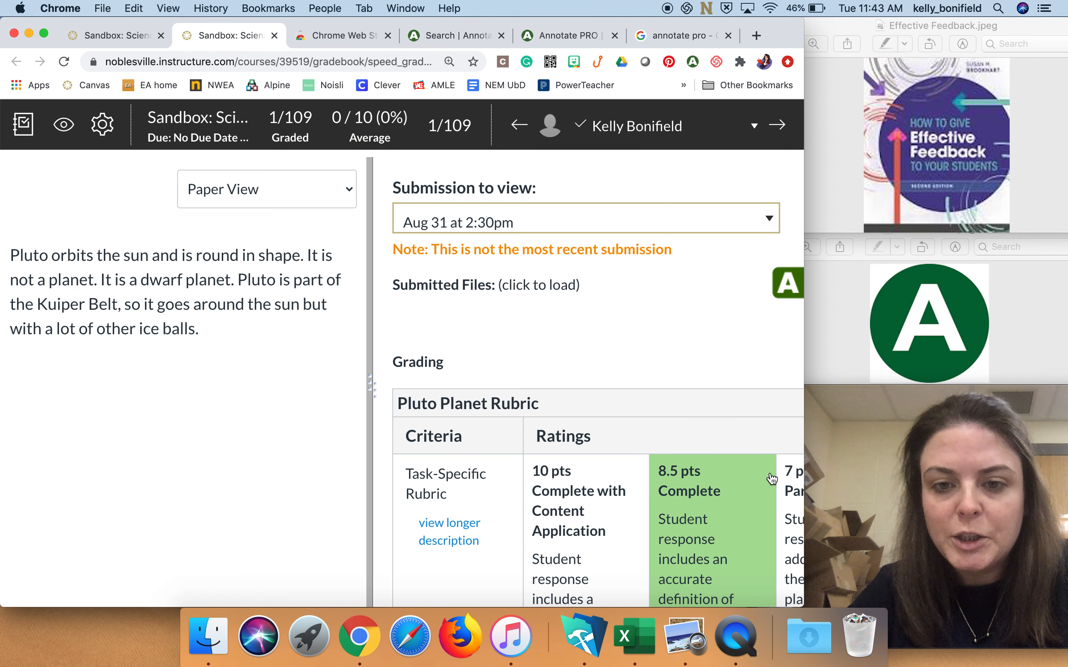
# Select the 7 pts Partial rating in the Pluto Planet Rubric for this submission
pyautogui.hscroll(5, 750, 486)
pyautogui.click(689, 589)
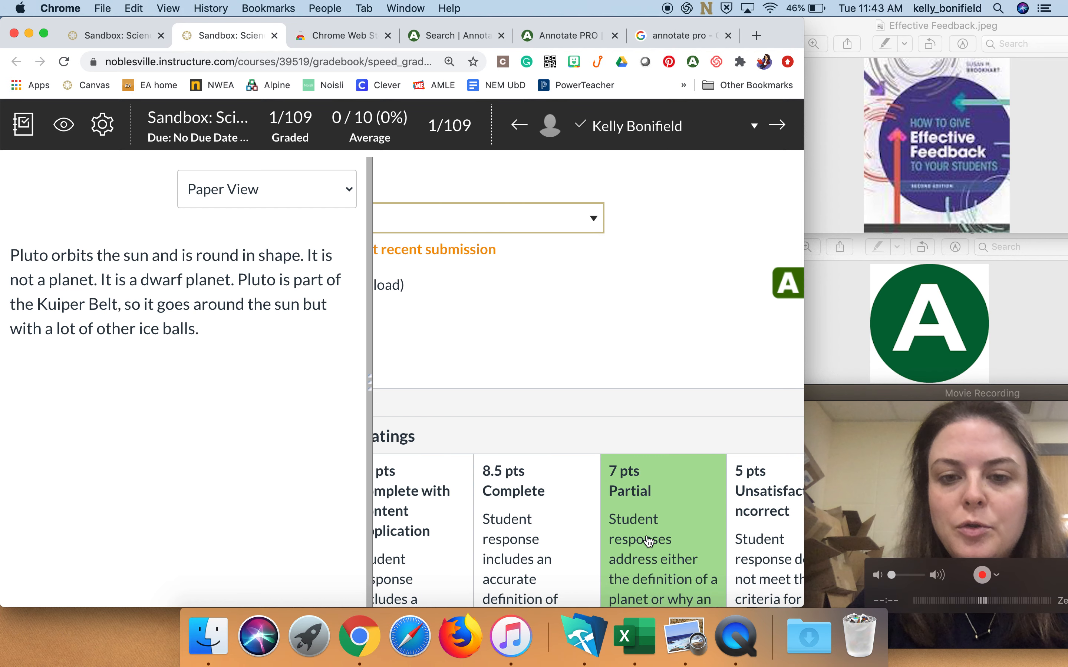
pyautogui.scroll(-6, 648, 540)
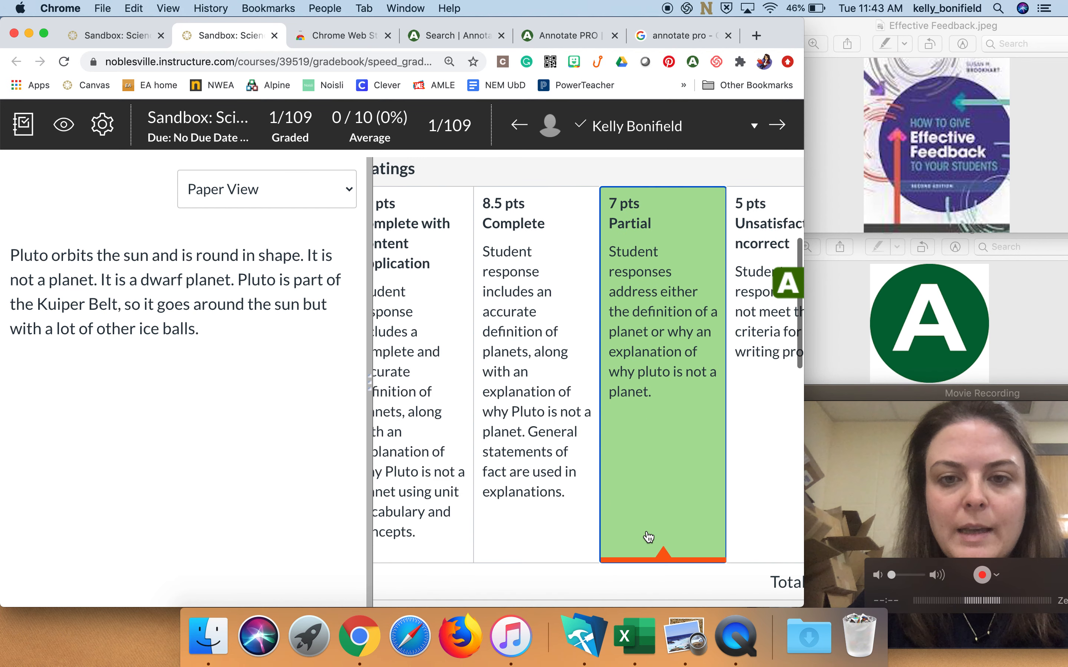
# Insert Annotate PRO's saved 7 comment into a new assignment comment, close the sidebar and submit it
pyautogui.scroll(-10, 647, 530)
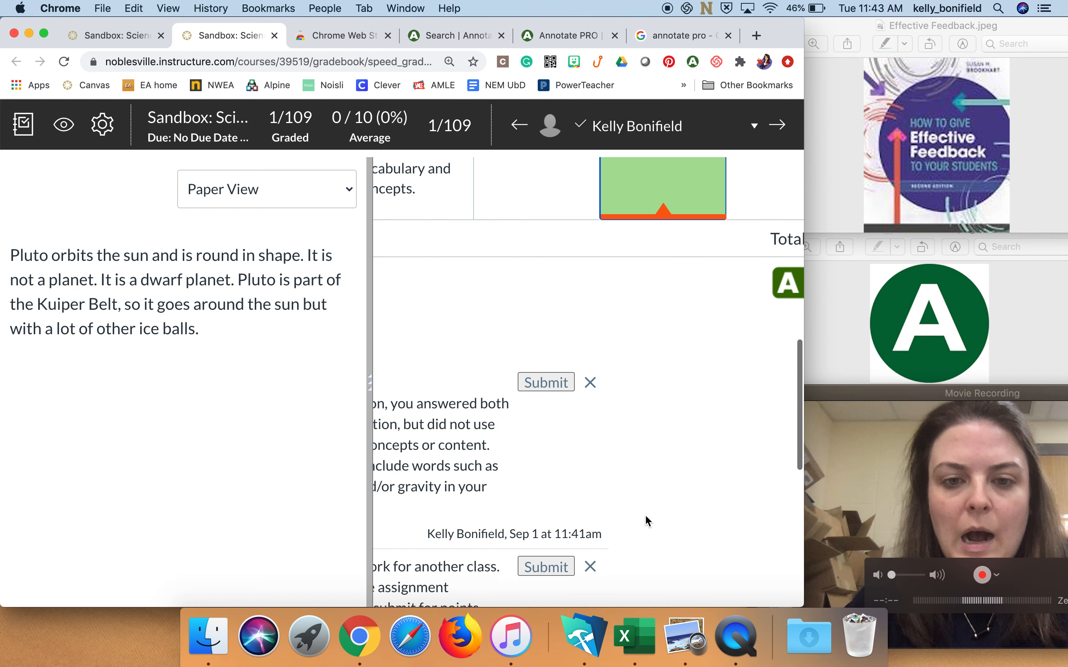
pyautogui.click(594, 476)
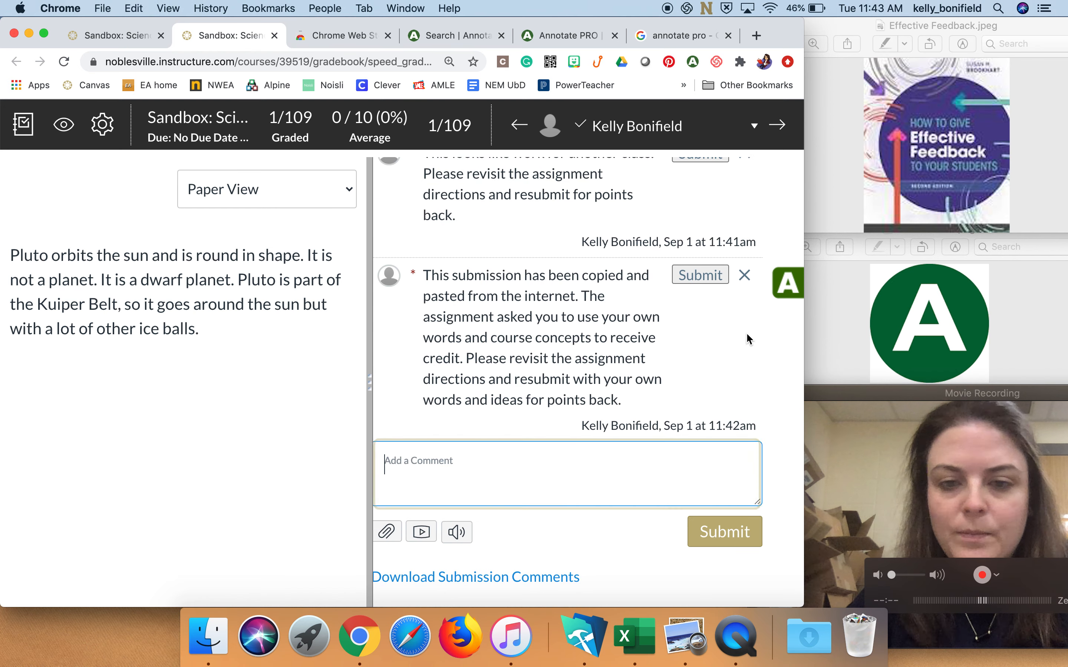
pyautogui.click(793, 288)
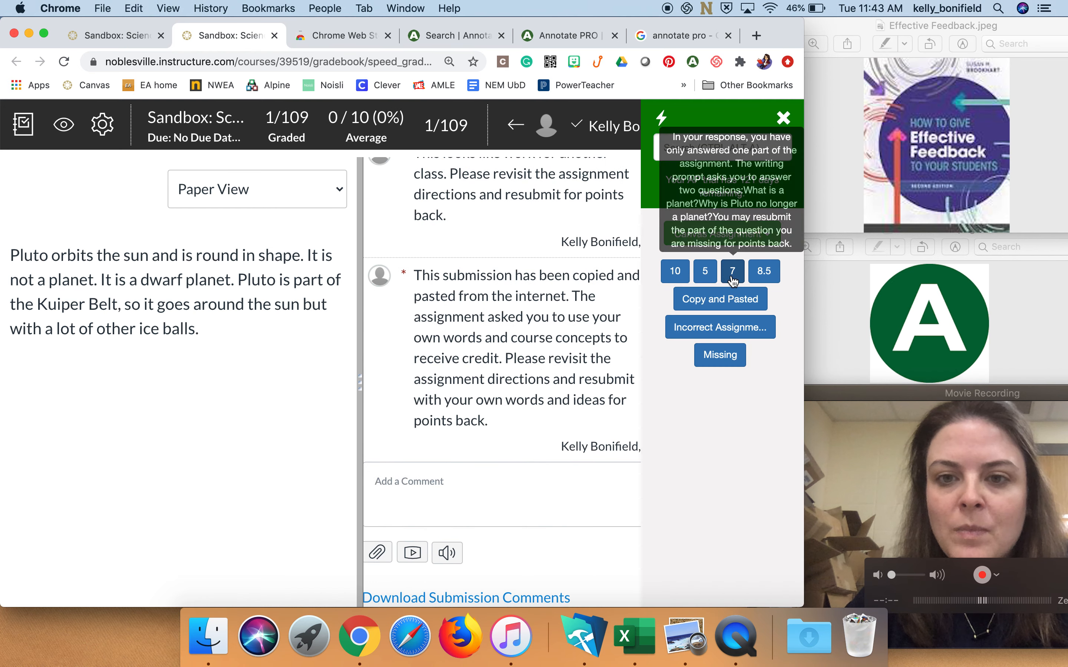
pyautogui.click(732, 271)
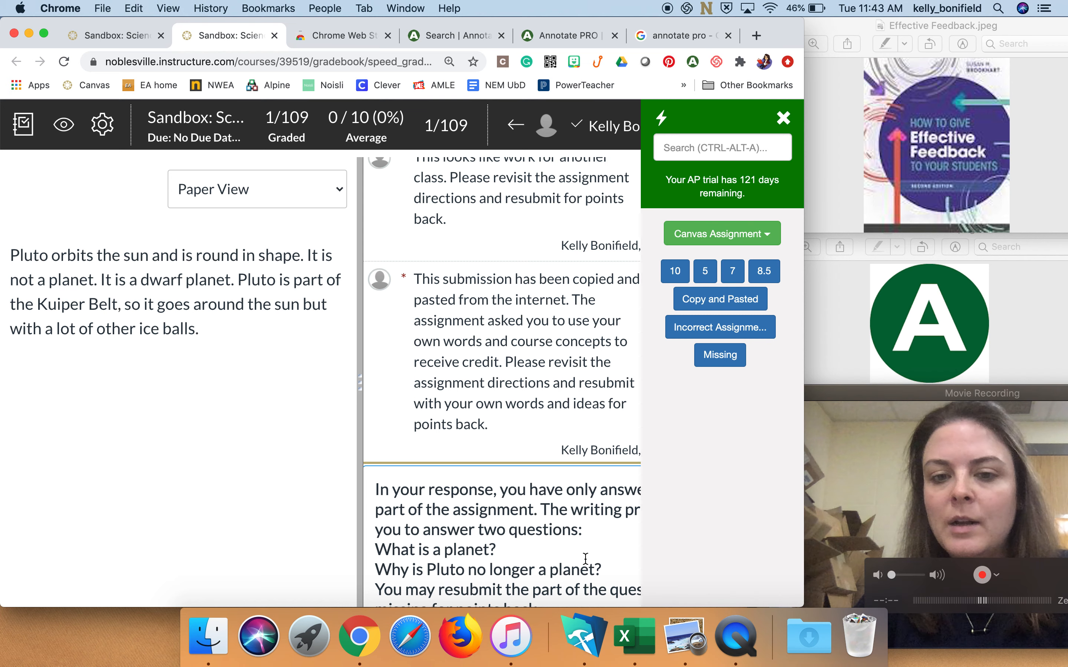
pyautogui.scroll(-2, 585, 559)
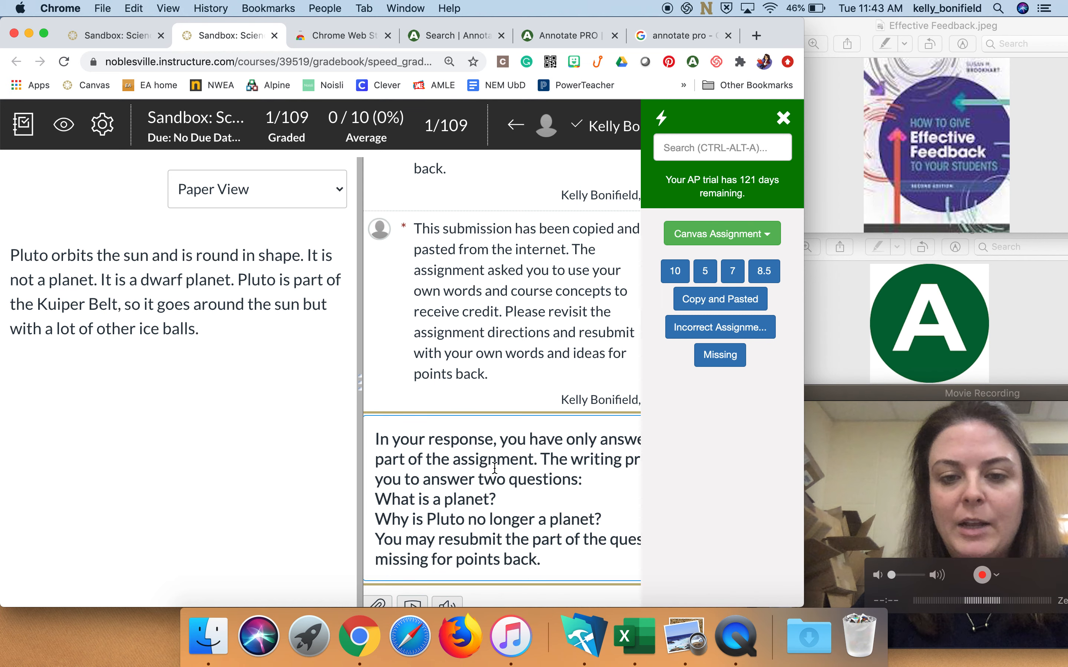
pyautogui.scroll(-2, 494, 468)
pyautogui.scroll(-1, 495, 468)
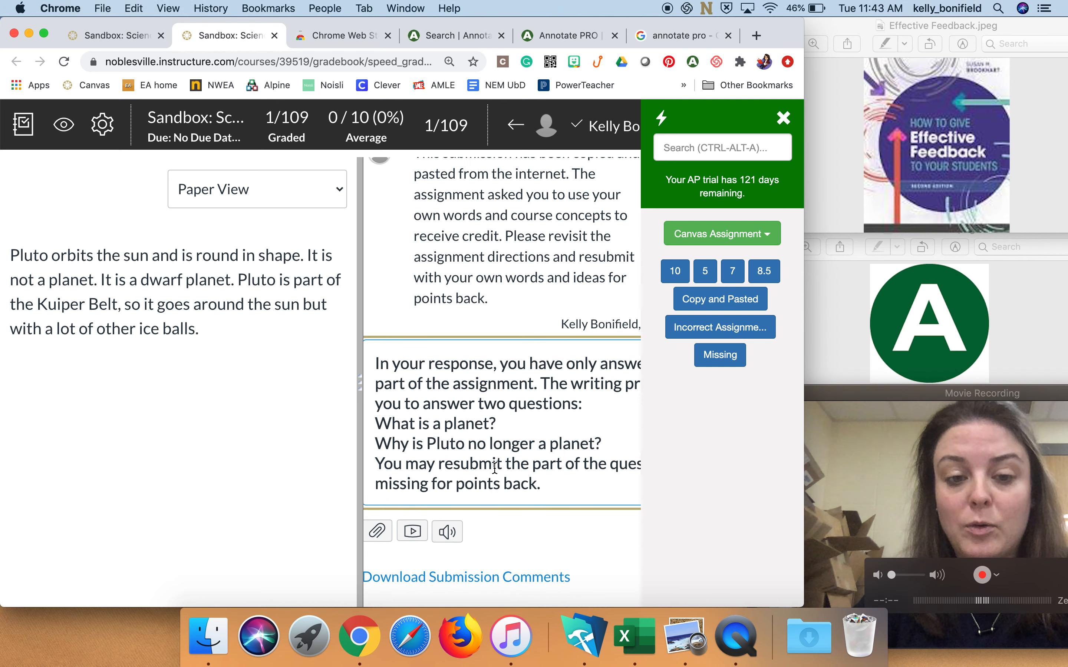
pyautogui.click(783, 118)
pyautogui.click(716, 530)
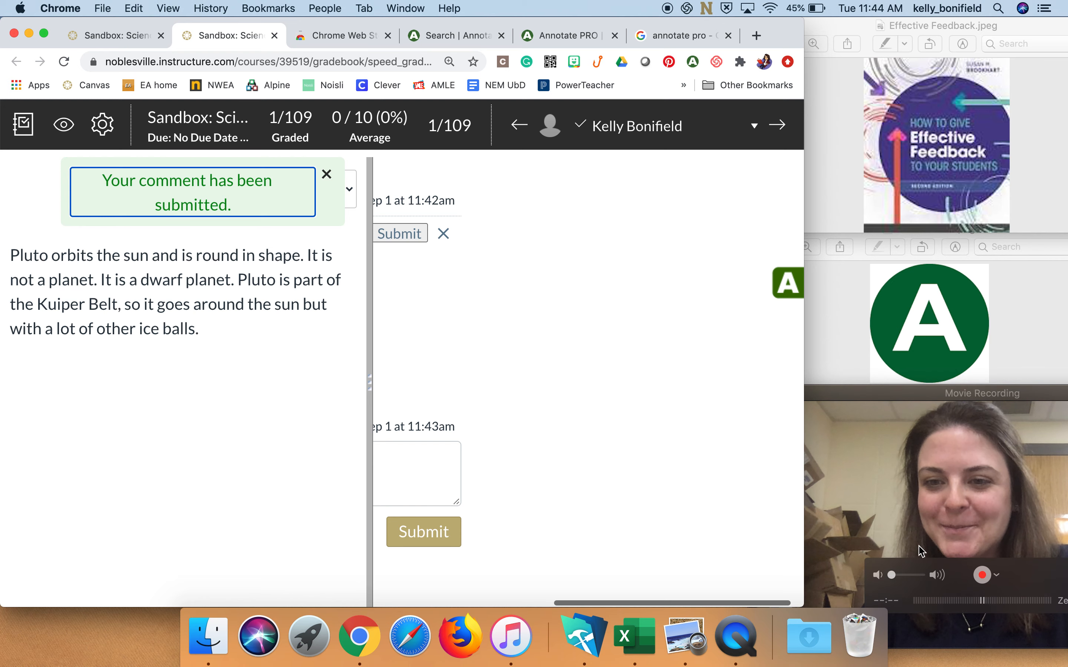
pyautogui.rightClick(736, 637)
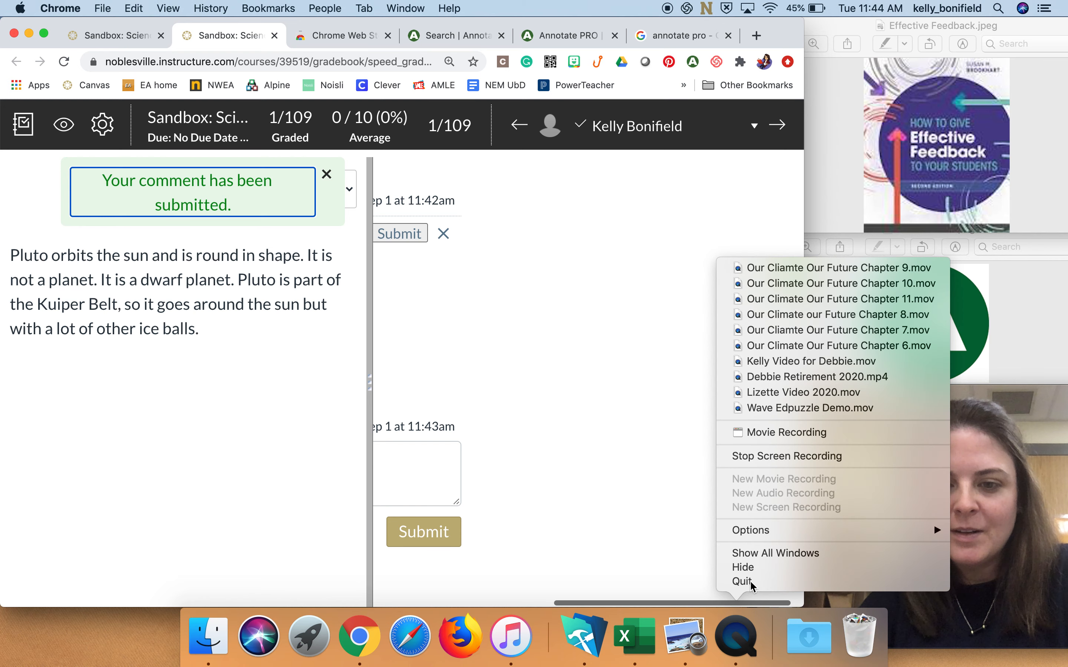